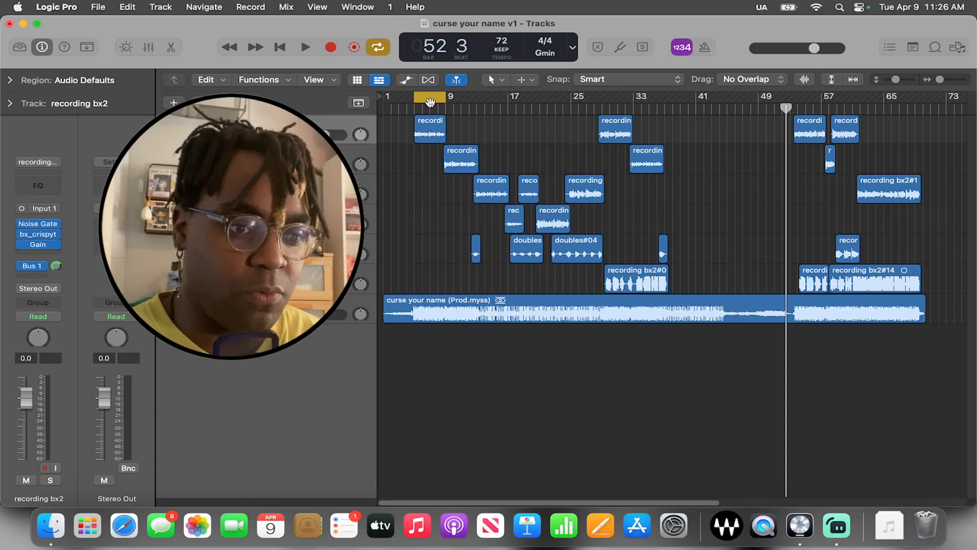
Turn off the cycle range and highlight the scream doubles regions and all vocal regions above the beat for review
left_click(430, 101)
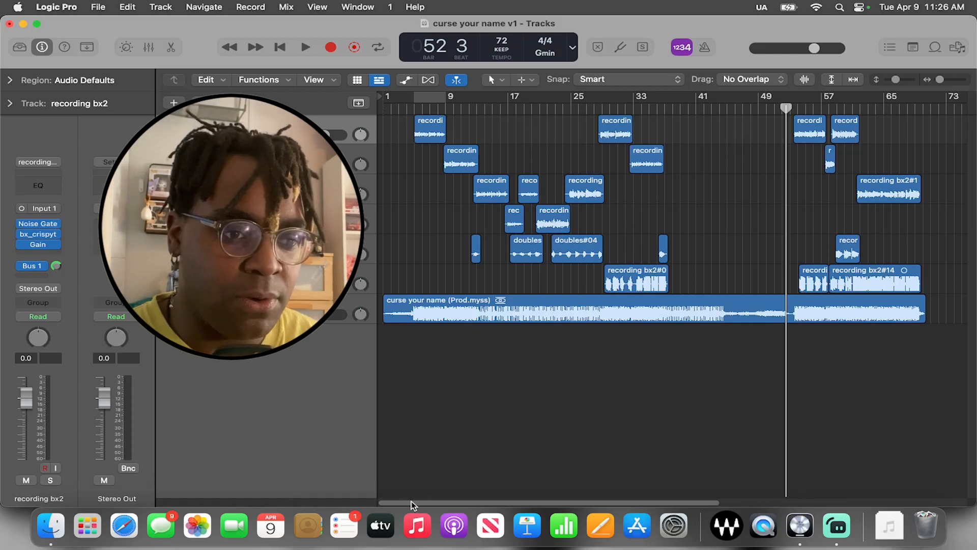
left_click(285, 279)
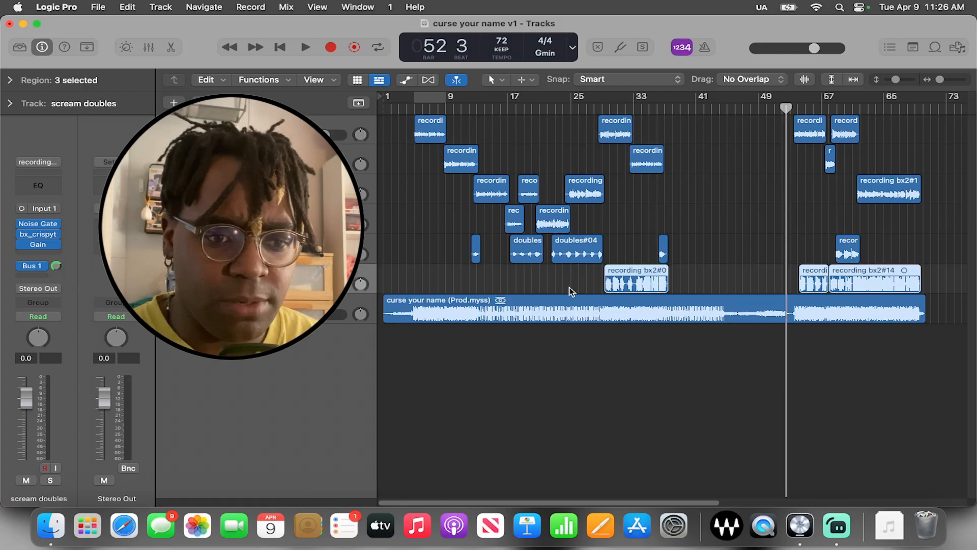
left_click_drag(554, 281, 885, 288)
left_click(655, 409)
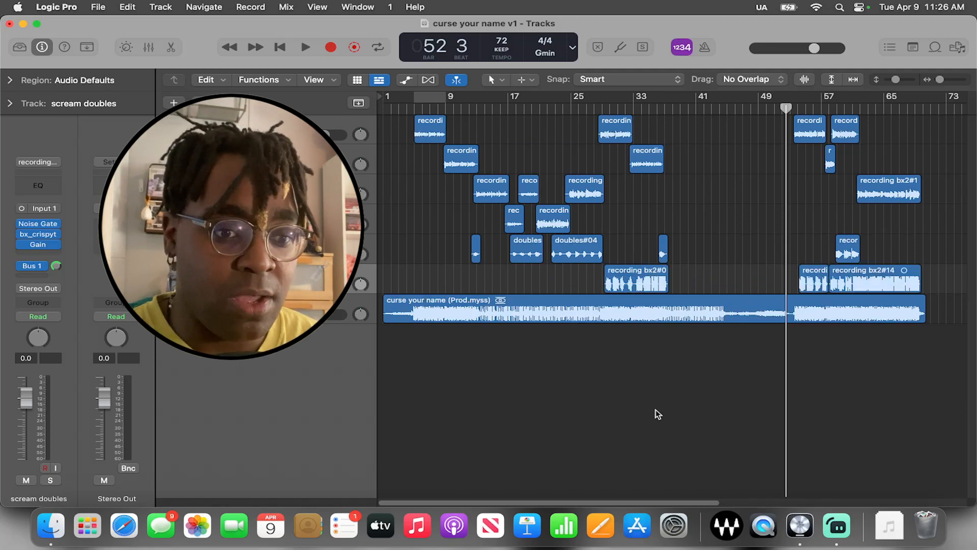
left_click_drag(413, 137, 929, 283)
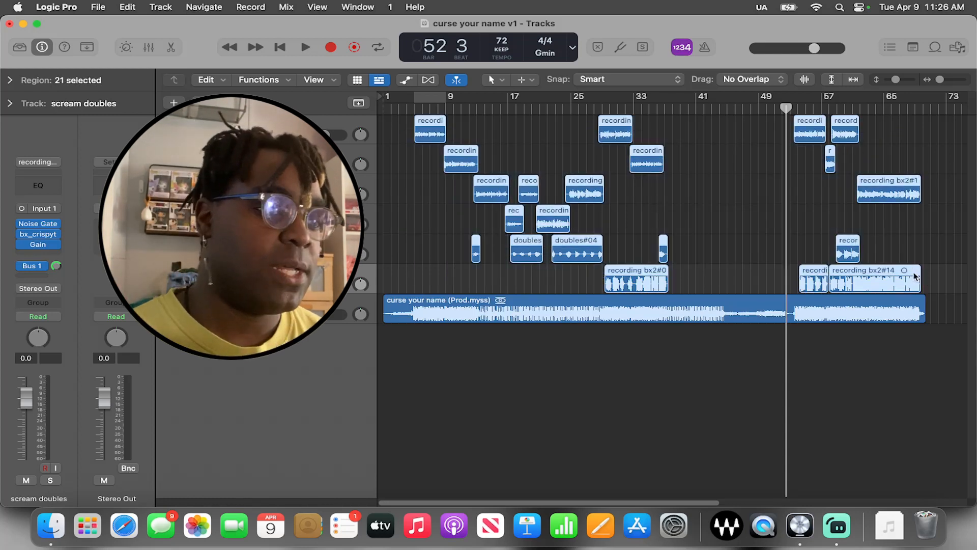
left_click(536, 388)
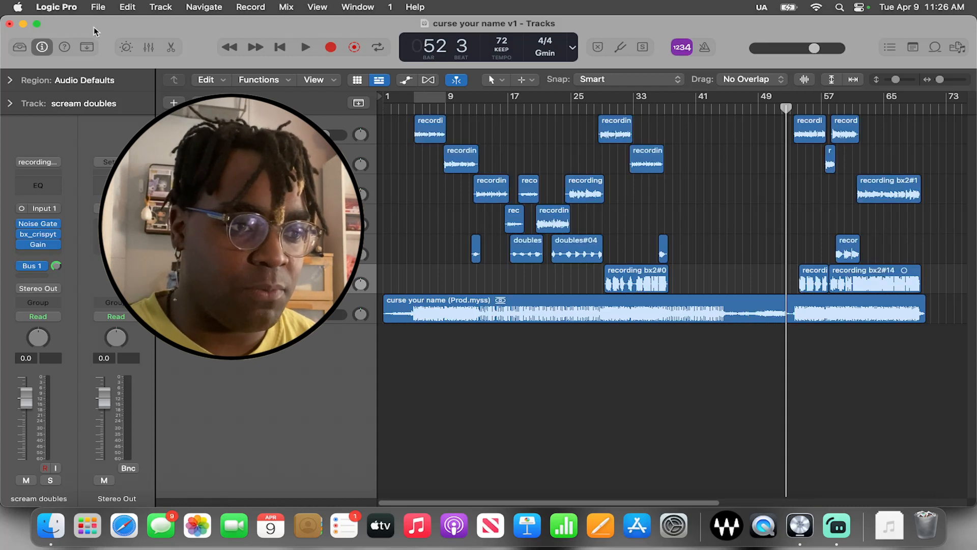
left_click(98, 7)
mouse_move(125, 66)
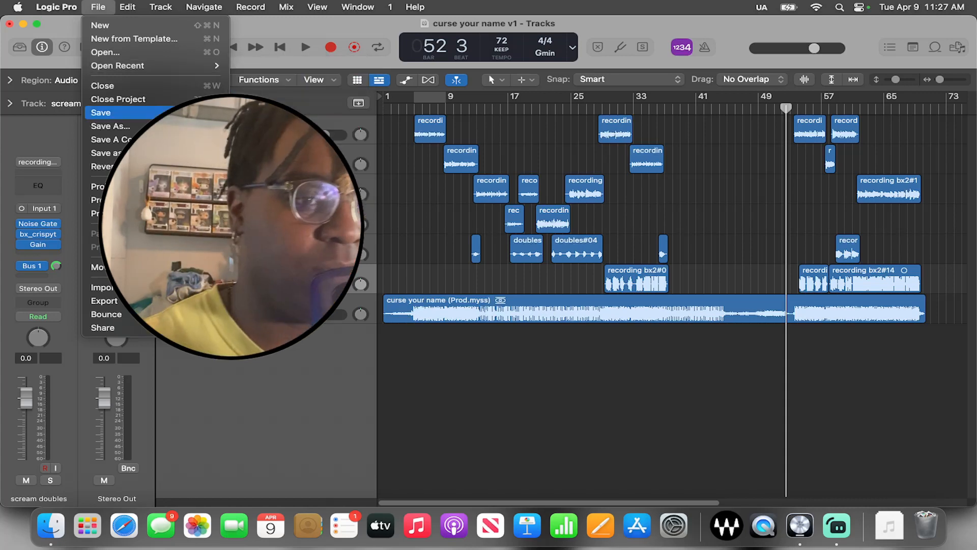
left_click(408, 162)
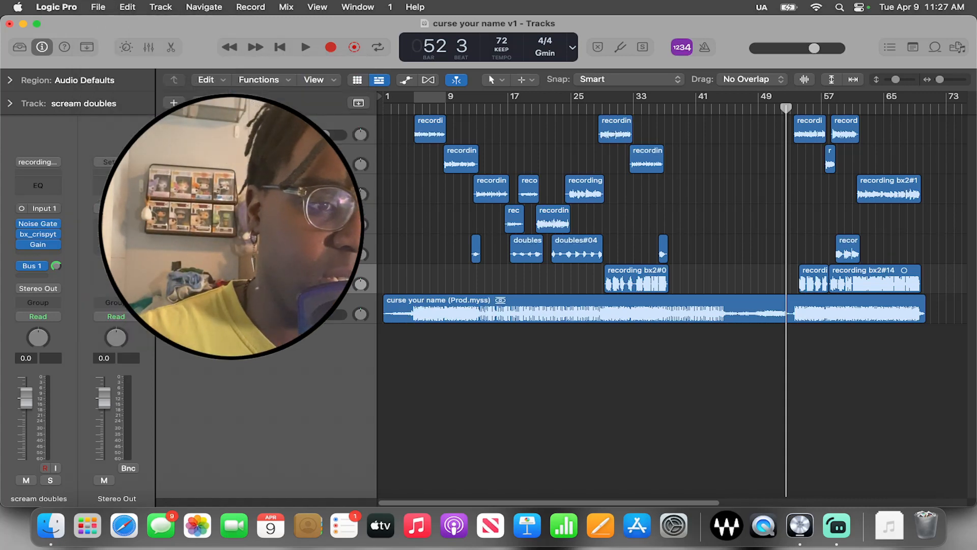
Select the recording bx2 track and turn on the cycle range over its first region
left_click(329, 116)
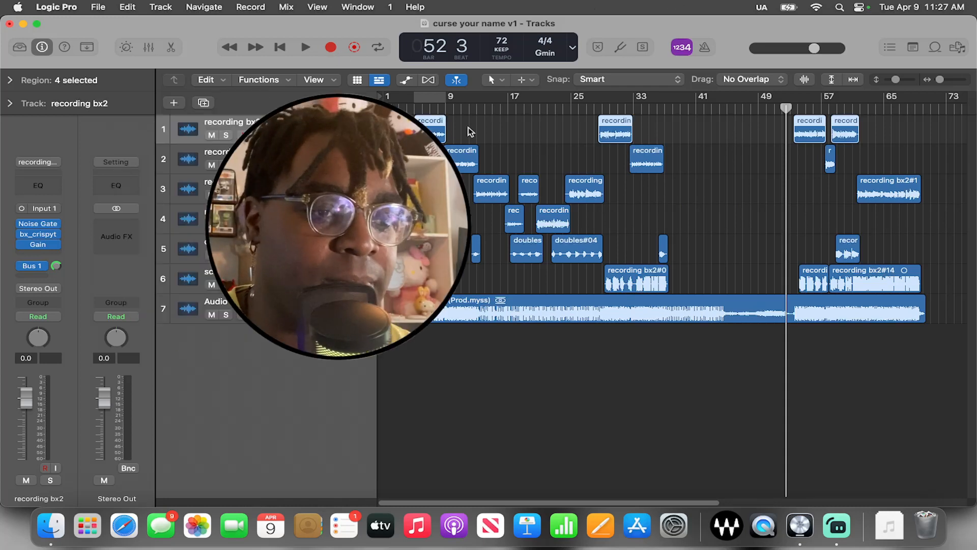
left_click(437, 98)
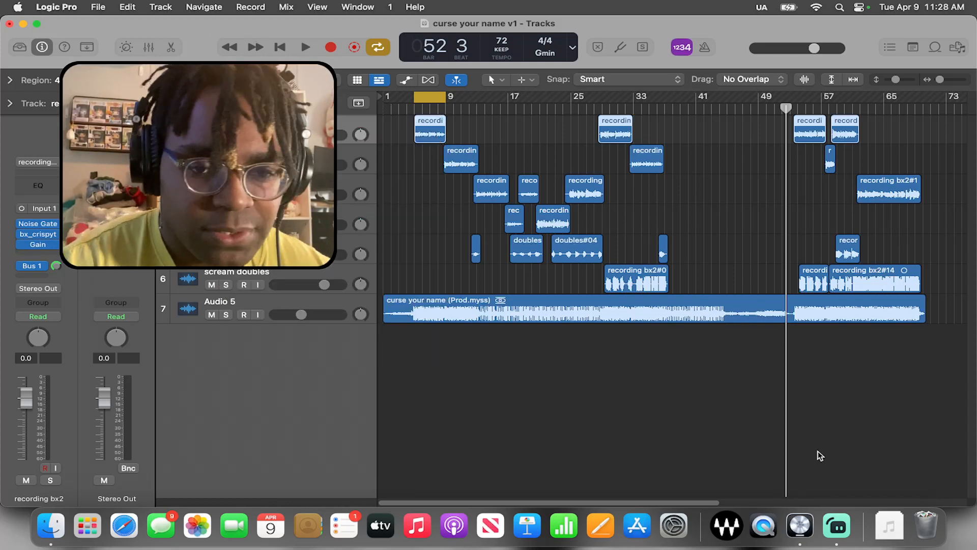
left_click_drag(940, 80, 943, 80)
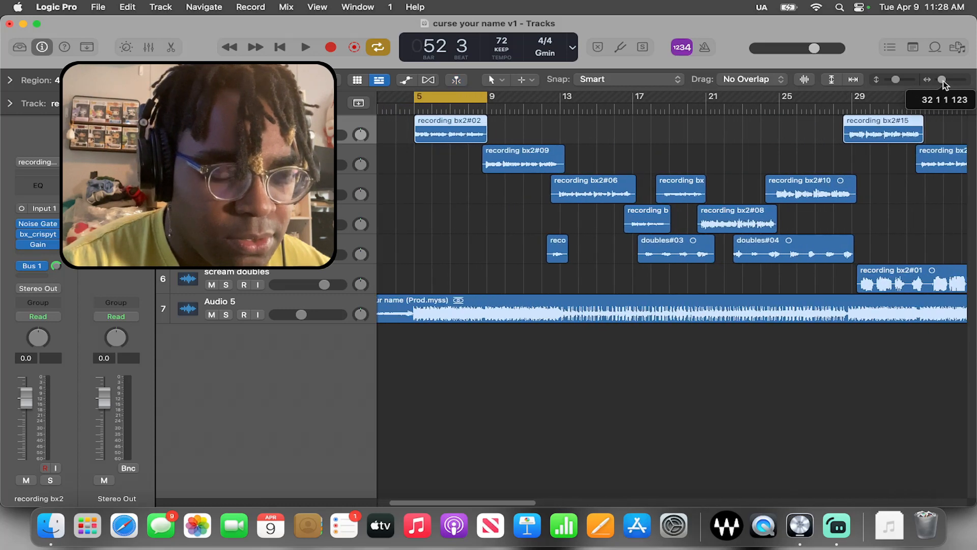
Switch to Streamlabs Desktop, check the audio levels of the mixer sources, and return to Logic Pro
left_click(852, 528)
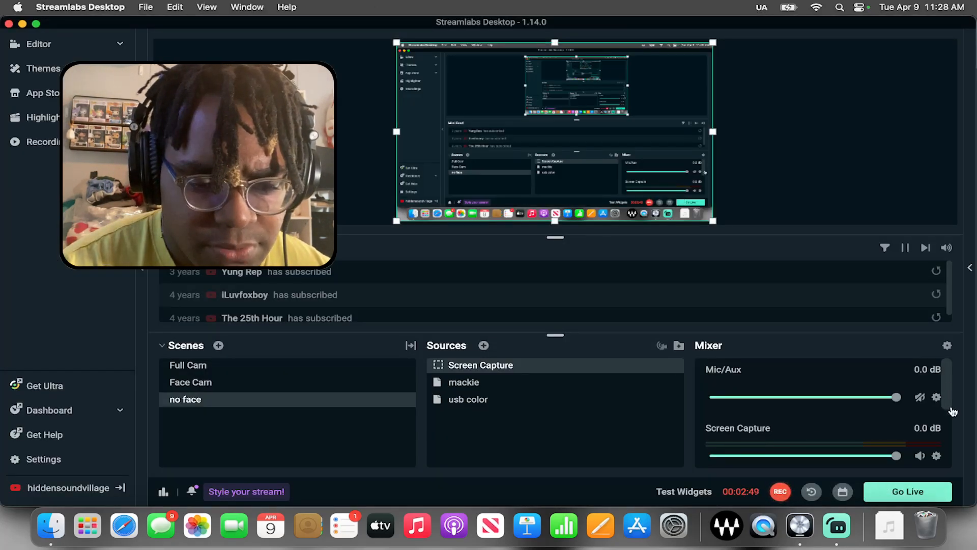
scroll(950, 414, "down", 5)
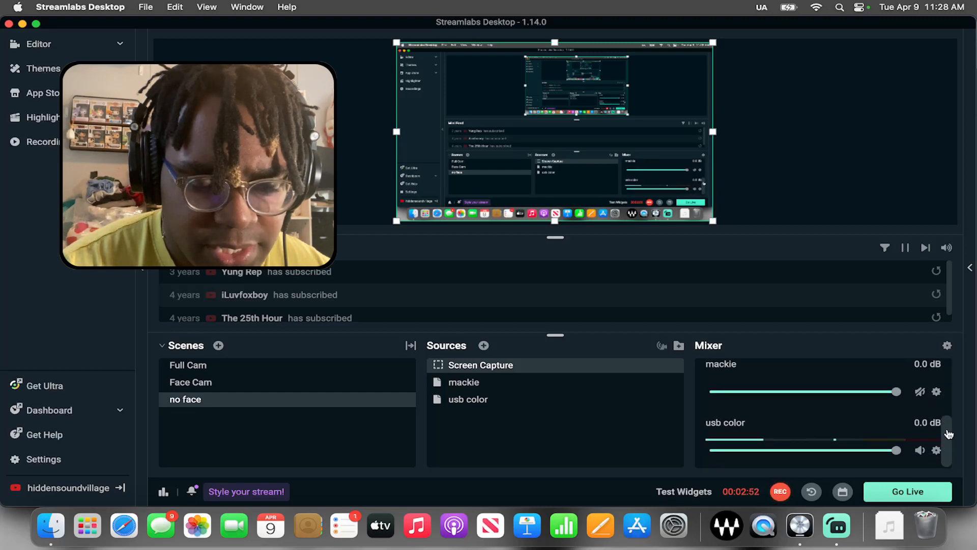
scroll(949, 434, "up", 2)
key("super+Tab")
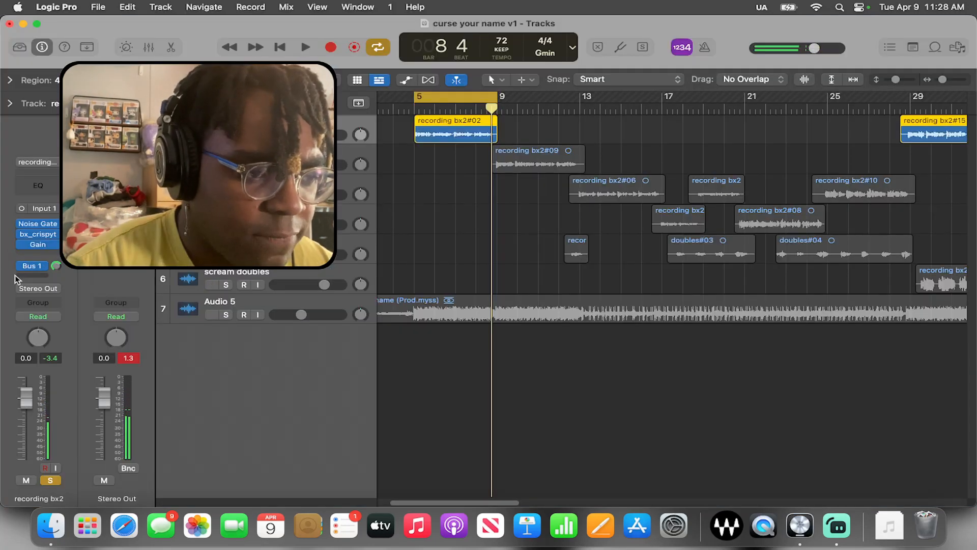
Open the Gain plug-in on the recording bx2 track and remove it from the channel strip
left_click(56, 248)
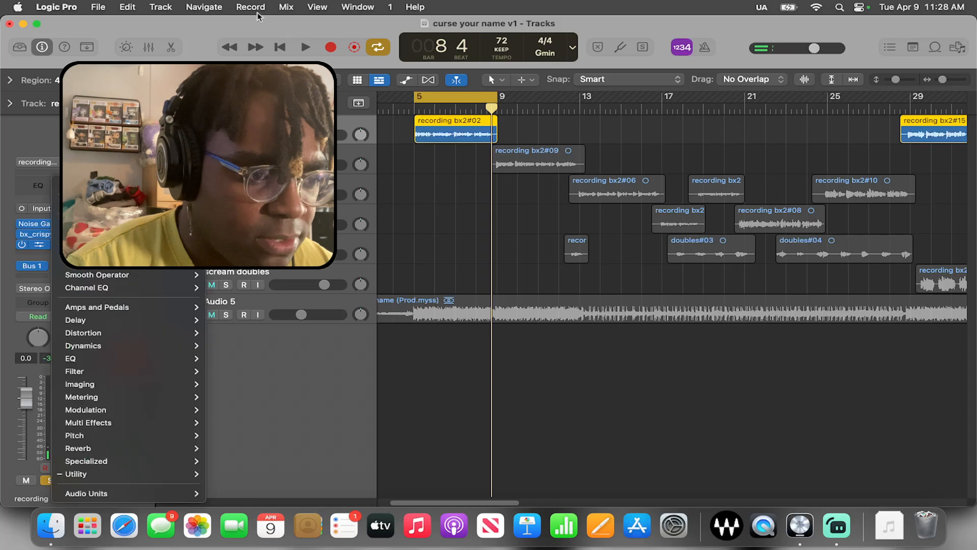
left_click(4, 243)
left_click(39, 246)
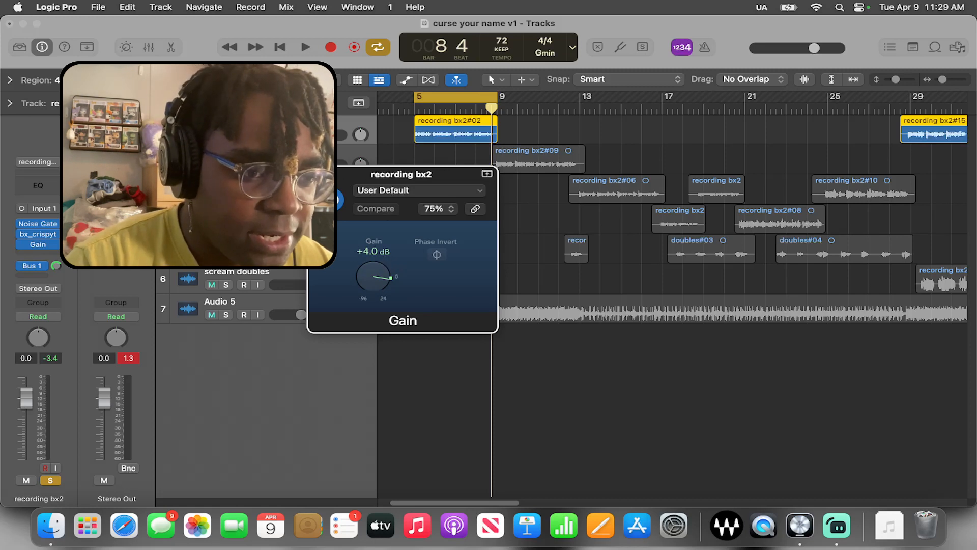
left_click(56, 246)
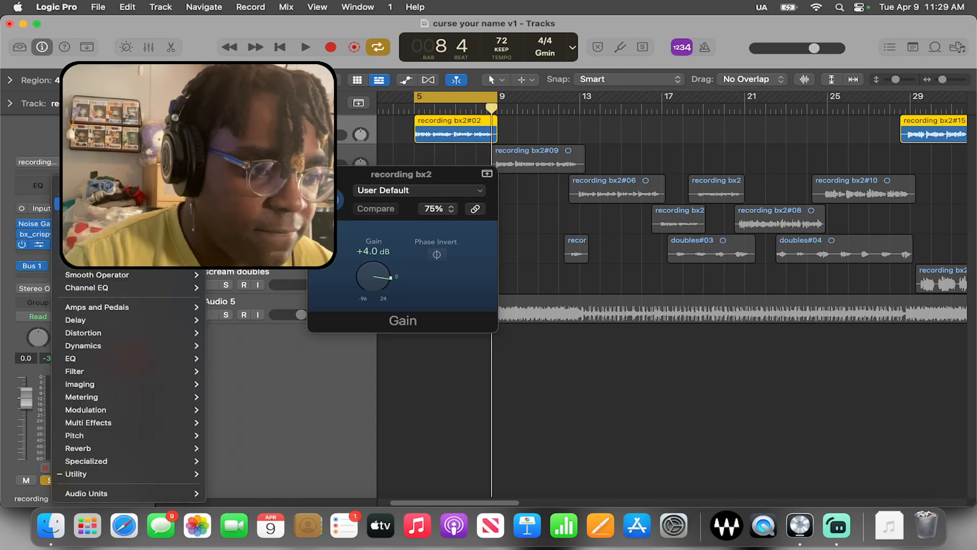
left_click(91, 204)
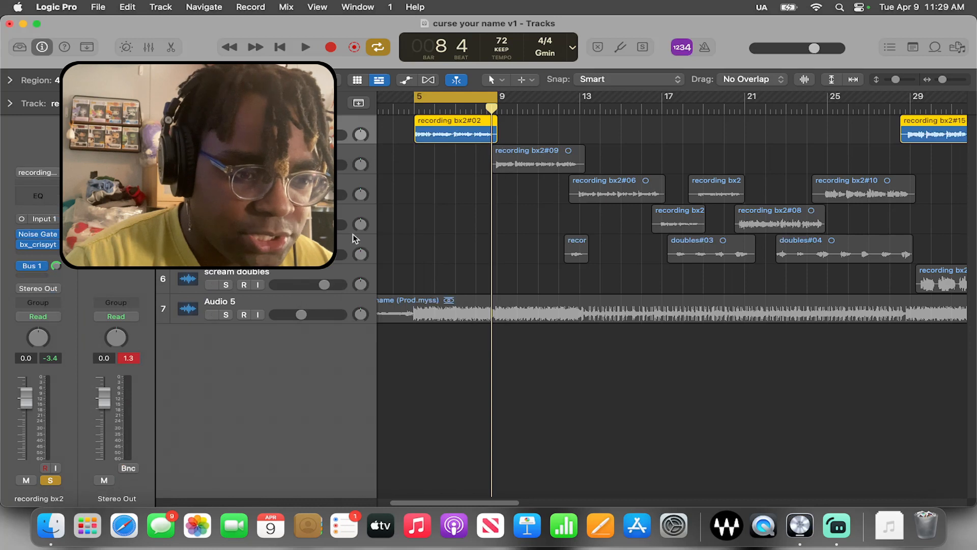
Turn off the cycle range and the recording bx2 solo, and solo the Audio 5 beat track from bar 1
left_click(300, 304)
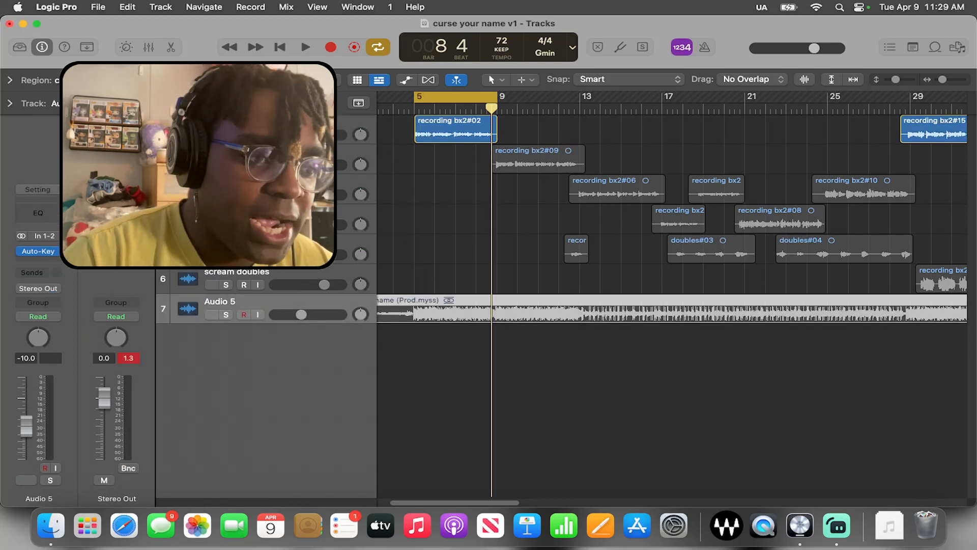
left_click(299, 123)
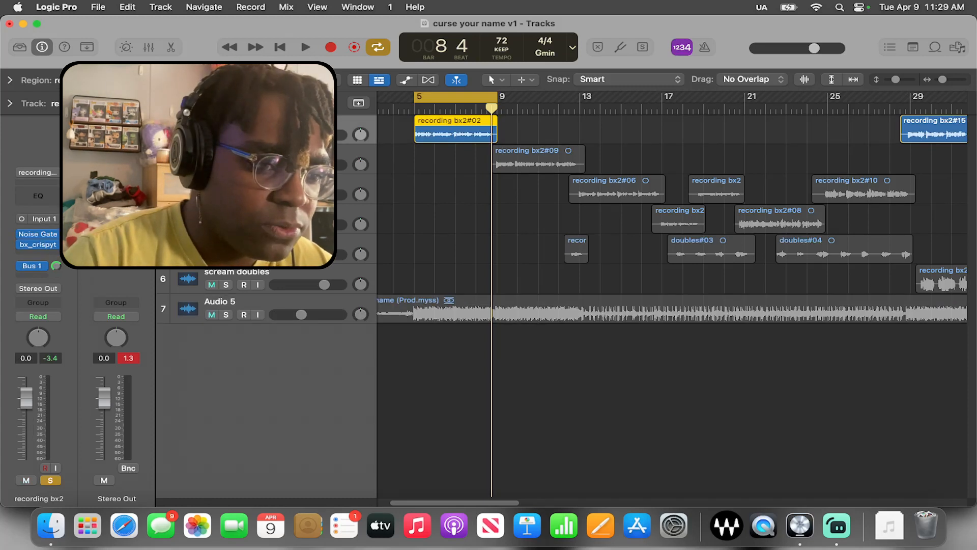
key("c")
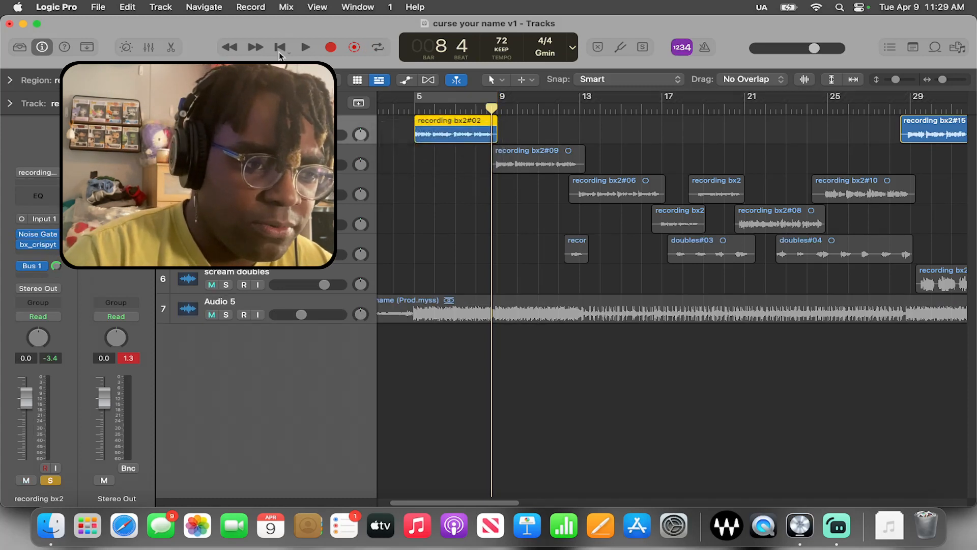
left_click(226, 135)
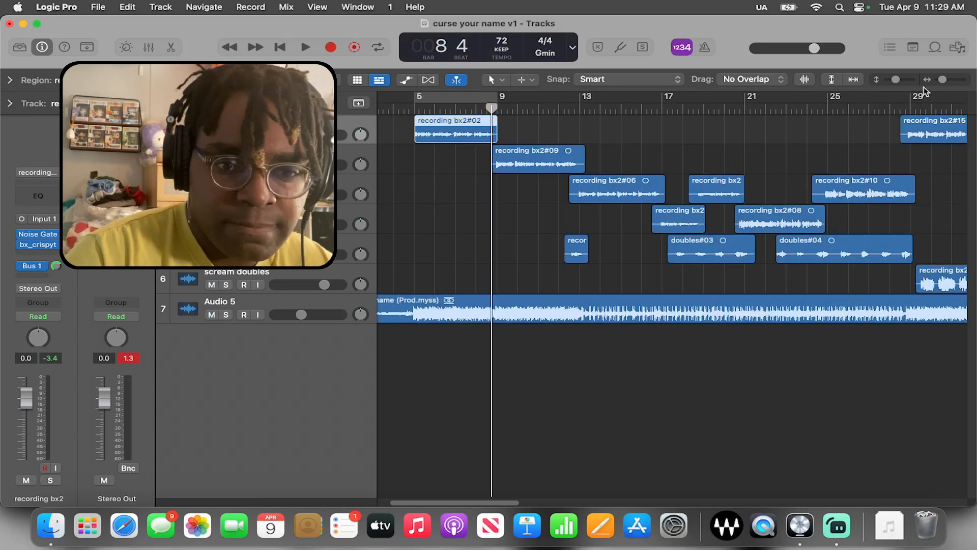
left_click_drag(944, 81, 942, 81)
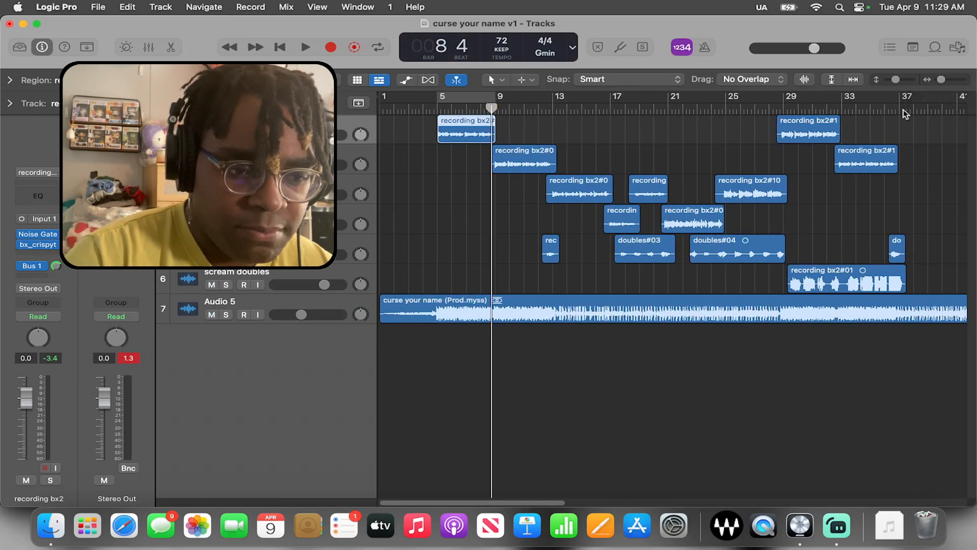
left_click(226, 314)
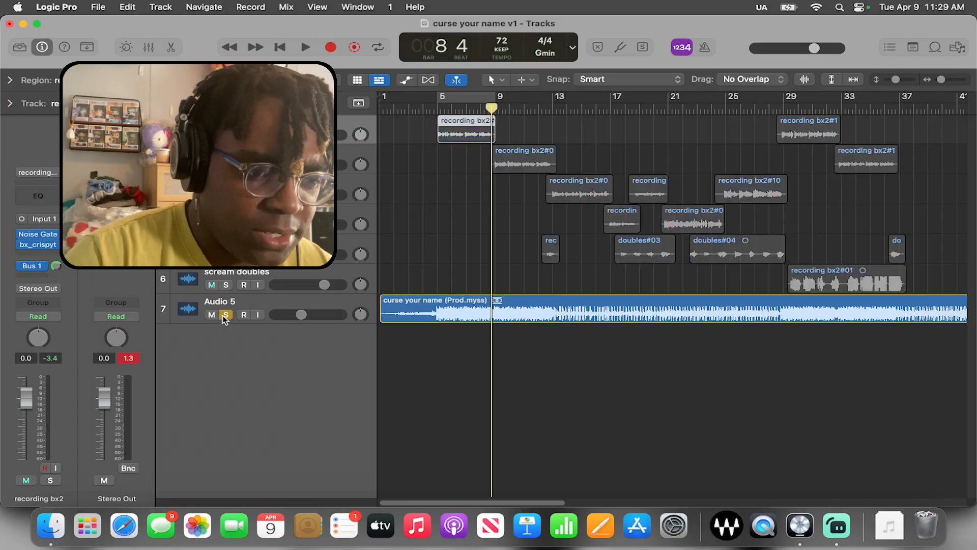
left_click(387, 113)
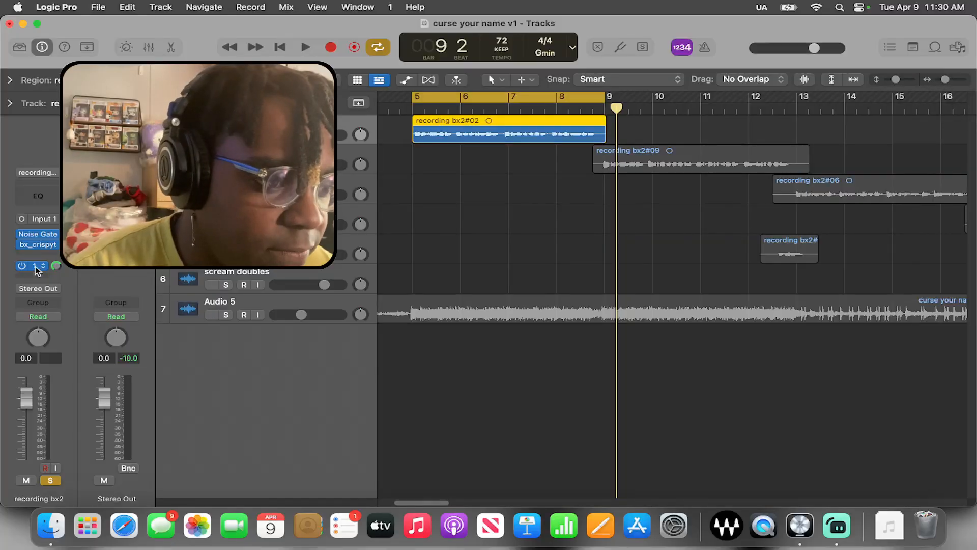
Insert a mono Channel EQ after the bx_crispytuner plug-in on recording bx2 and reposition its window
left_click(42, 257)
mouse_move(76, 334)
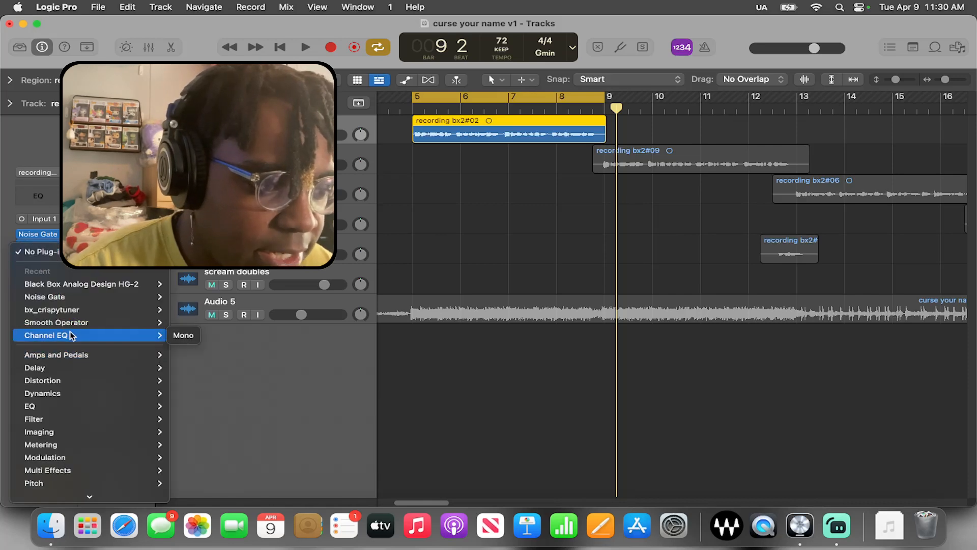
left_click(198, 336)
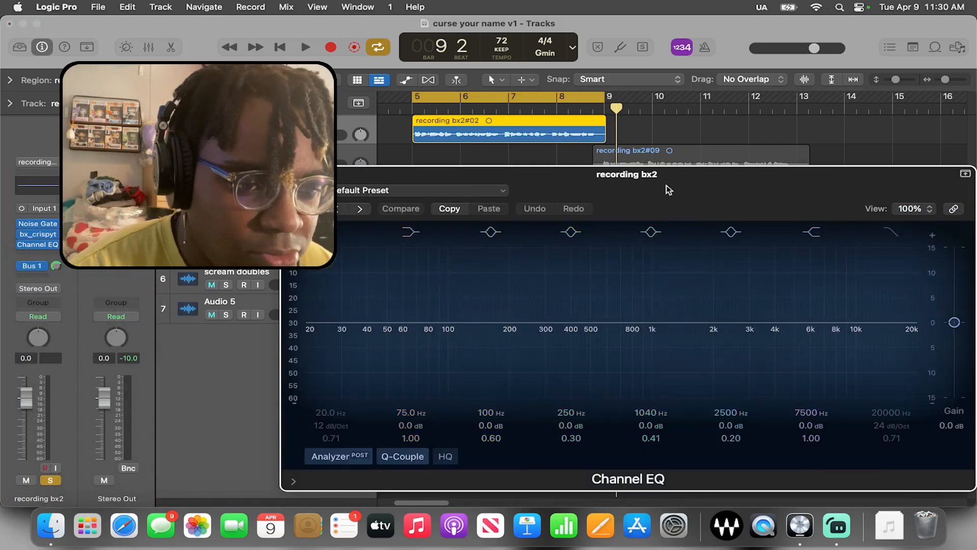
left_click_drag(562, 162, 567, 161)
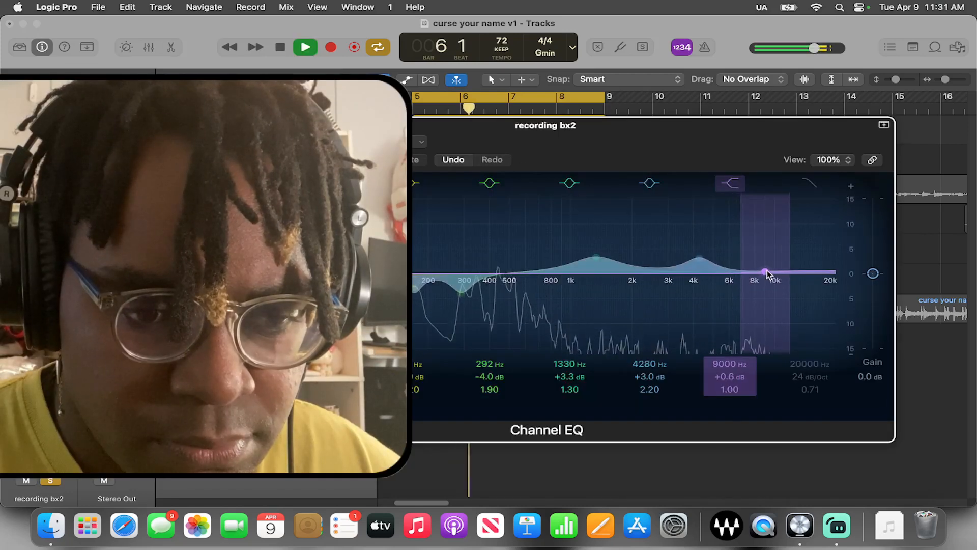
Set the Channel EQ's high shelf to 9150 Hz with 0.0 dB gain and stop playback
left_click_drag(768, 272, 770, 271)
left_click_drag(730, 377, 729, 383)
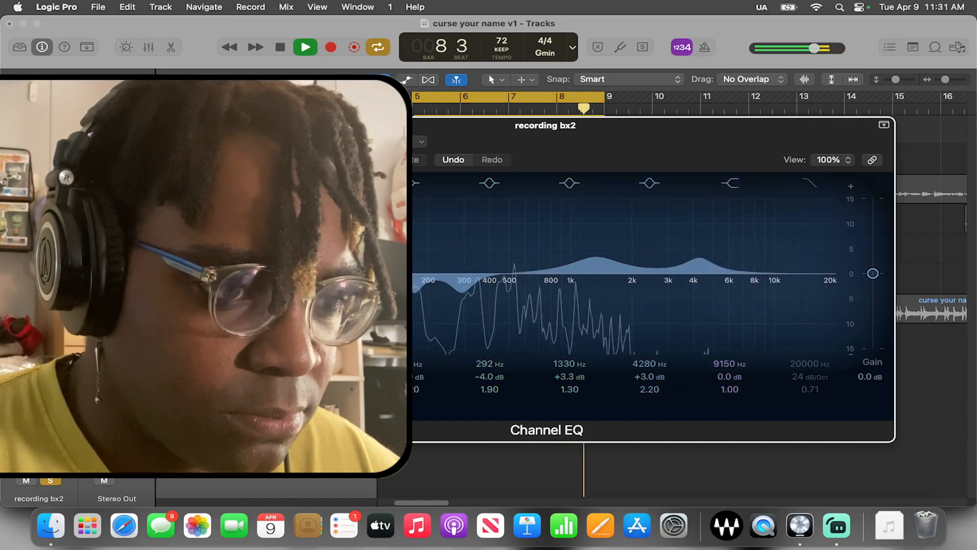
key("space")
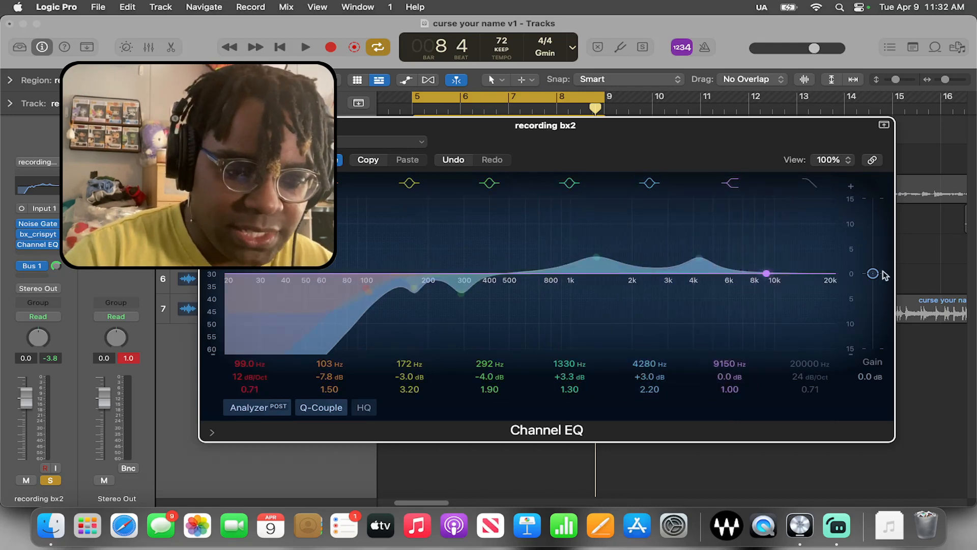
Insert the Fresh Air plug-in after the Channel EQ on recording bx2 and reposition its window
left_click(35, 247)
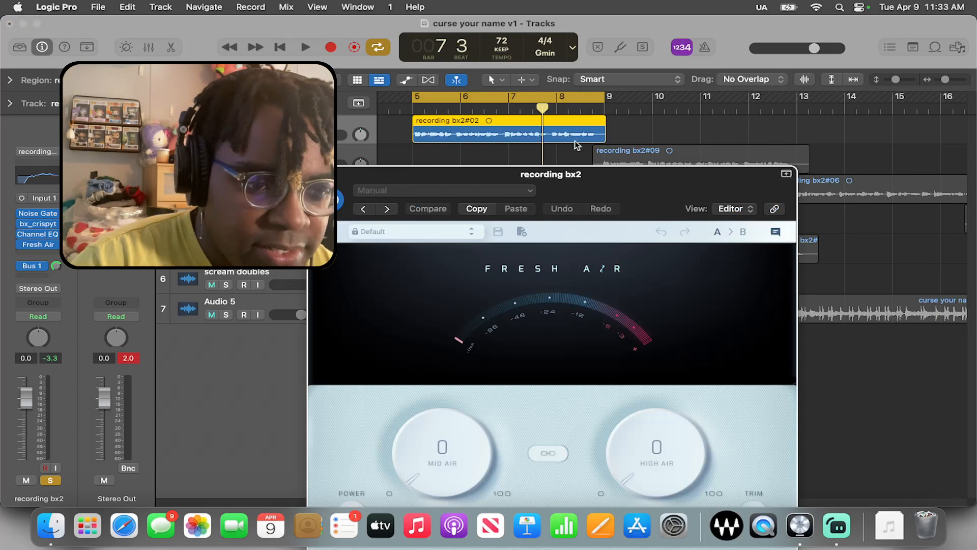
left_click_drag(578, 178, 498, 82)
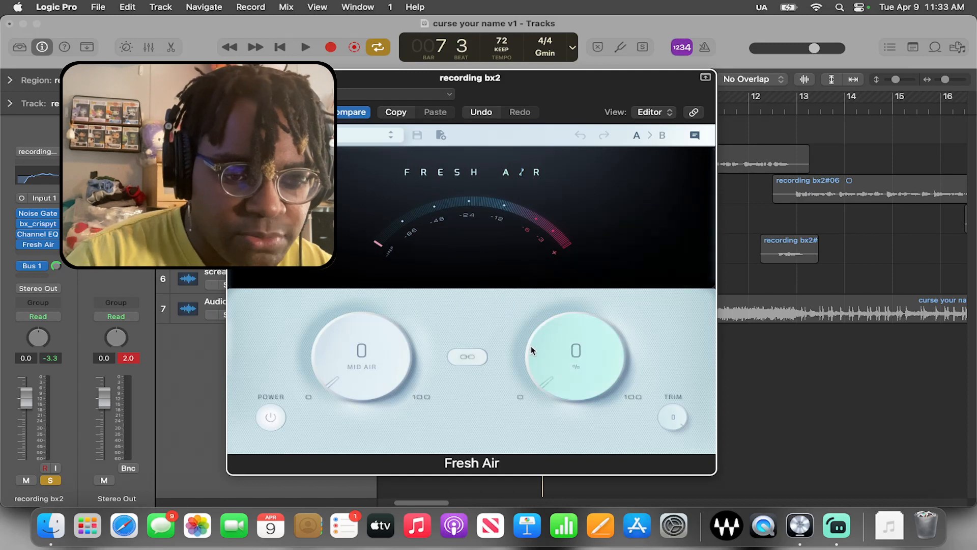
left_click_drag(530, 349, 501, 375)
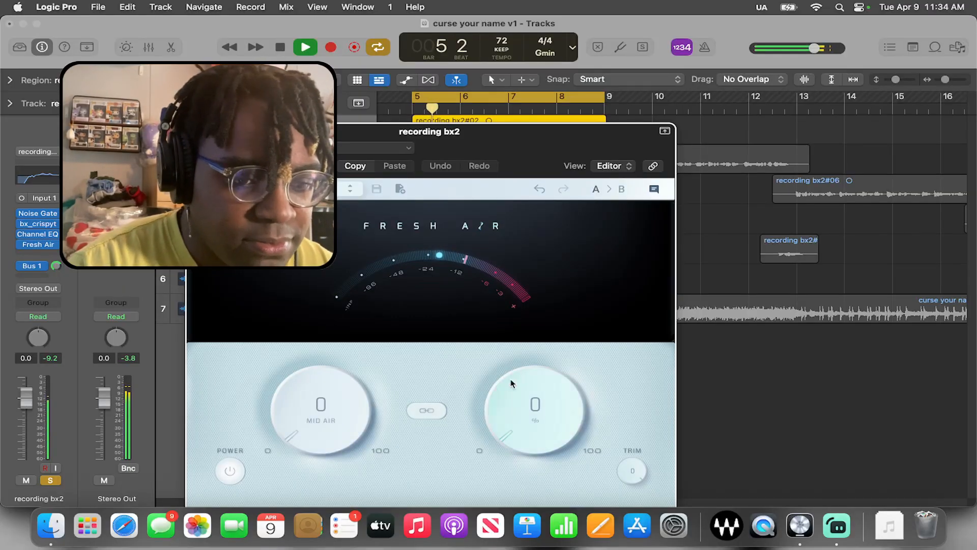
Set Fresh Air's High Air to 44 and Mid Air to 23, stop playback, and close the plug-in window
left_click_drag(520, 422, 554, 347)
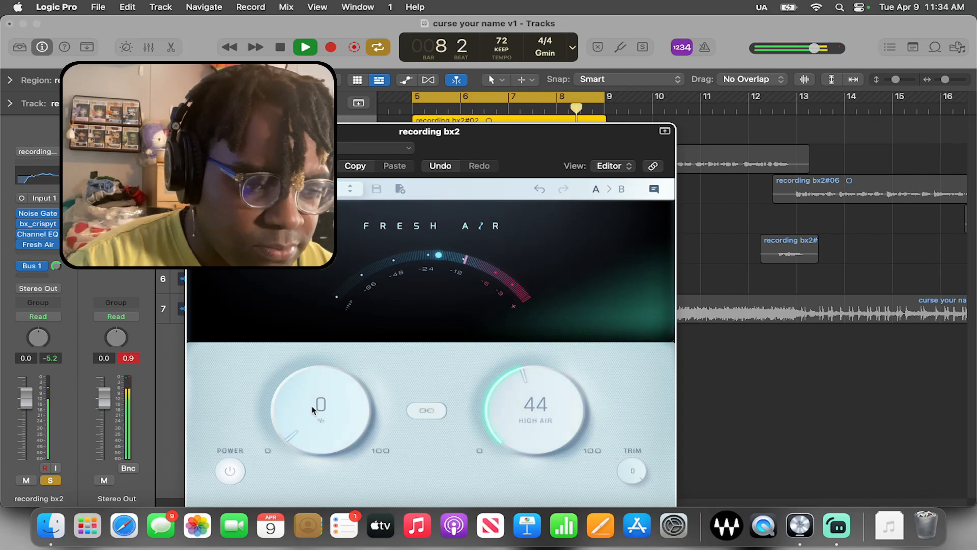
left_click_drag(313, 410, 287, 427)
key("space")
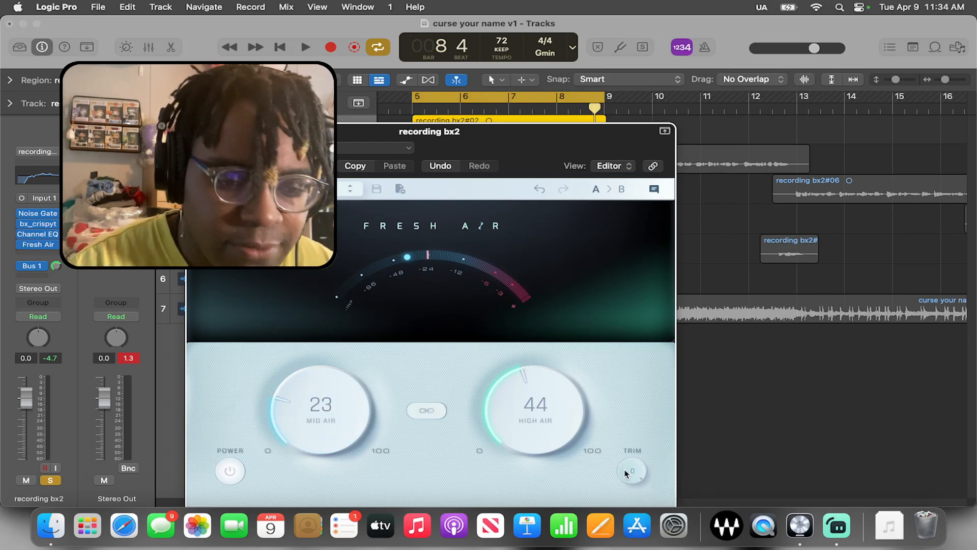
key("super+w")
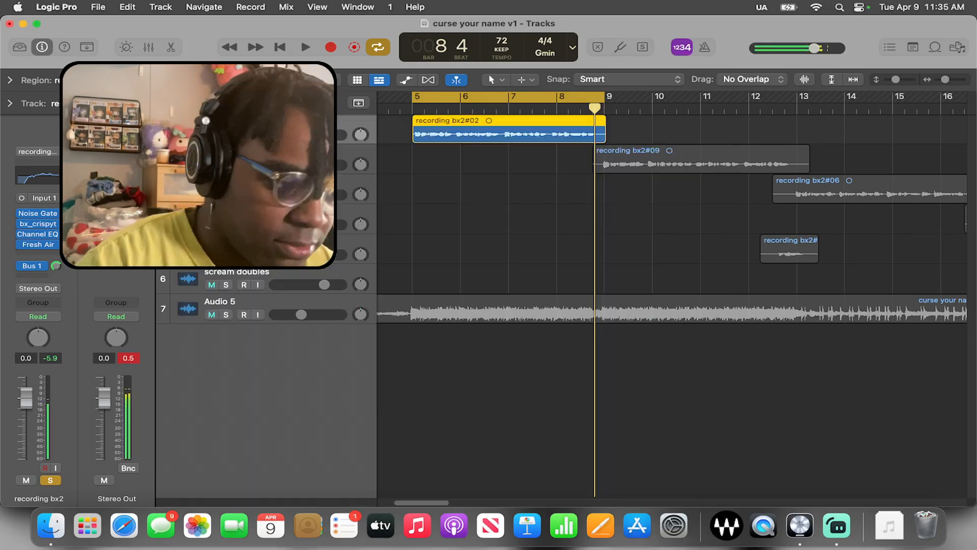
Insert the Black Box Analog Design HG-2 plug-in after Fresh Air on recording bx2 and reposition its window
left_click(36, 254)
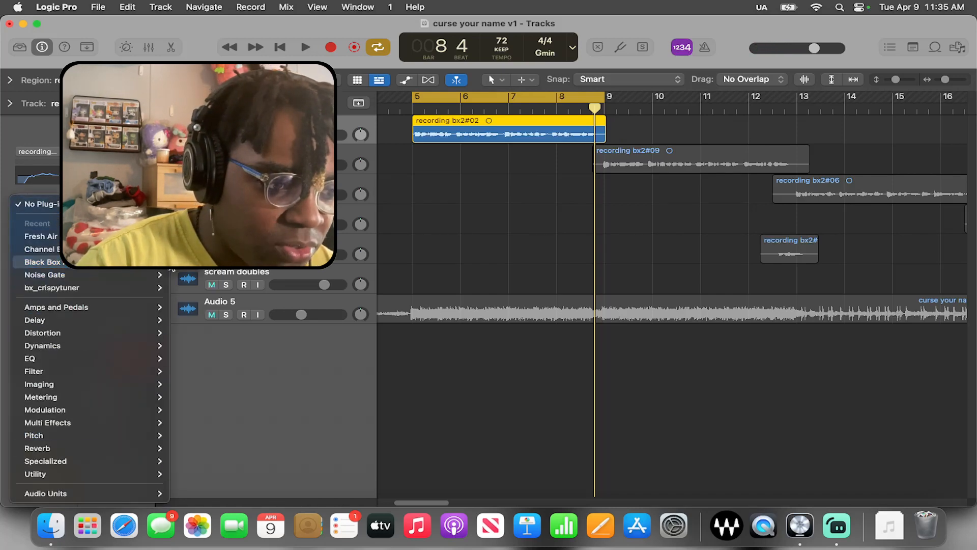
left_click(41, 262)
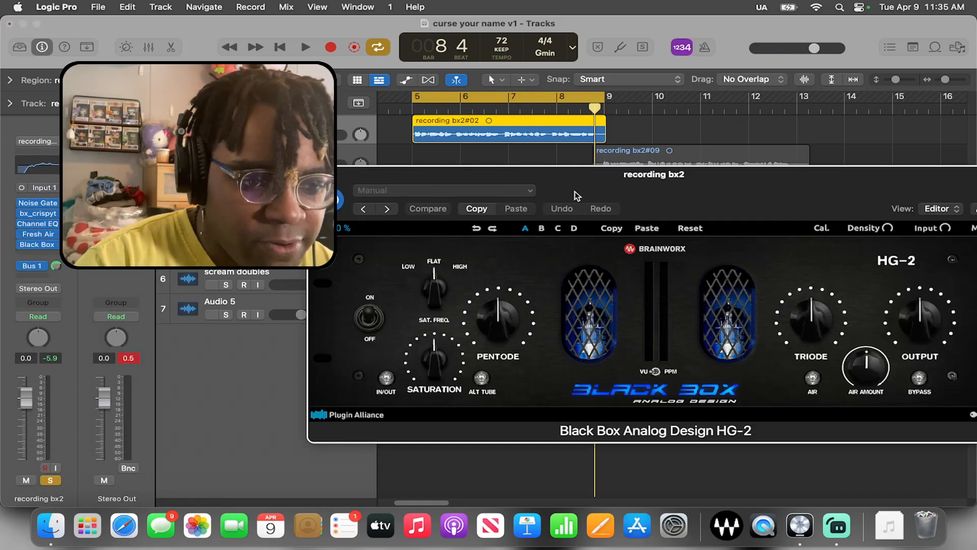
left_click_drag(576, 191, 348, 138)
Enable the HG-2's In/Out and Air switches, leave Alt Tube off, and raise the Air Amount
left_click(159, 325)
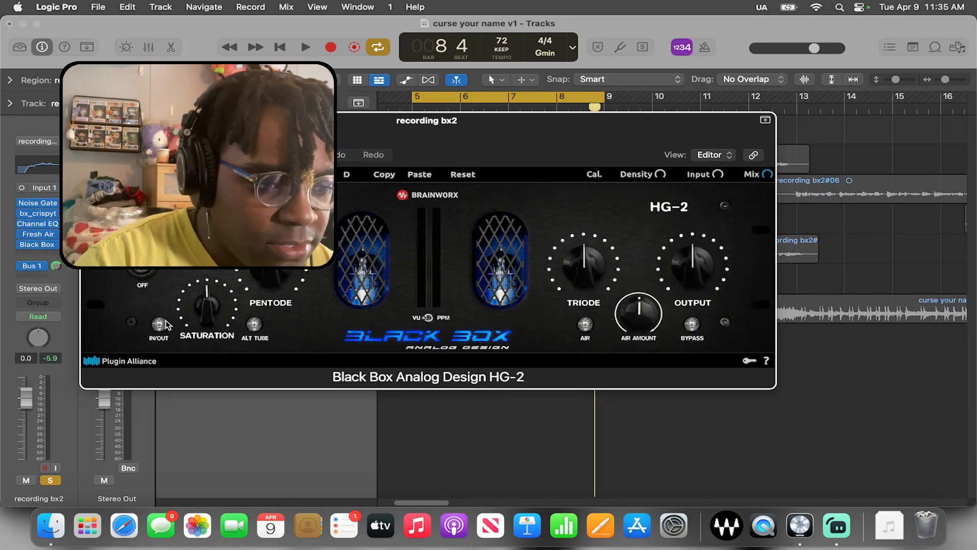
left_click(254, 325)
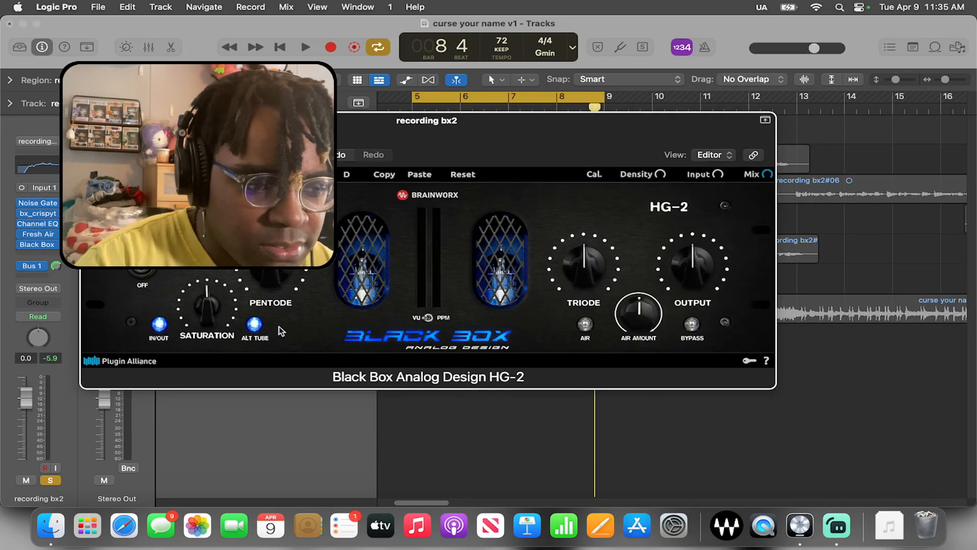
left_click(254, 325)
left_click(586, 324)
left_click_drag(638, 316, 657, 309)
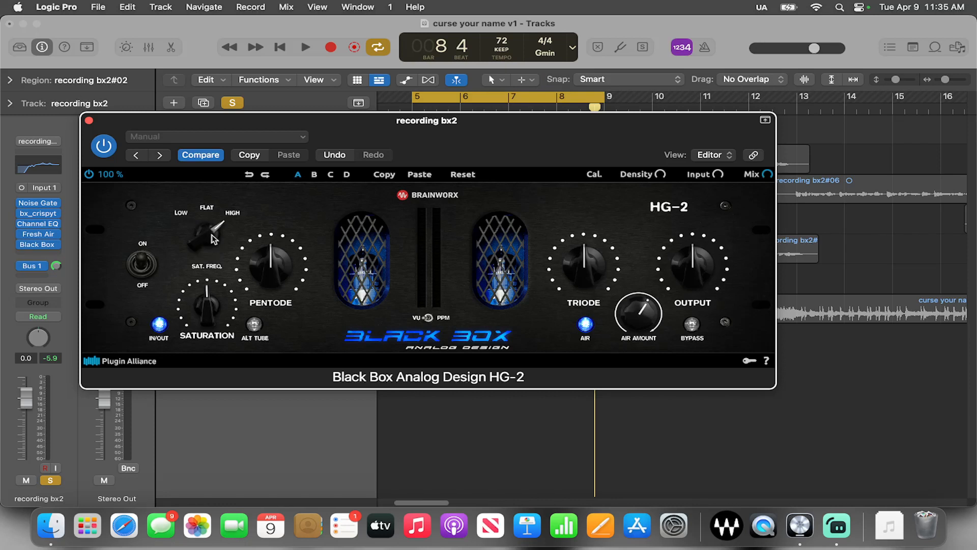
Set the HG-2's saturation frequency to High, audition the loop, then close the plug-in window and stop playback
left_click_drag(211, 234, 213, 239)
key("space")
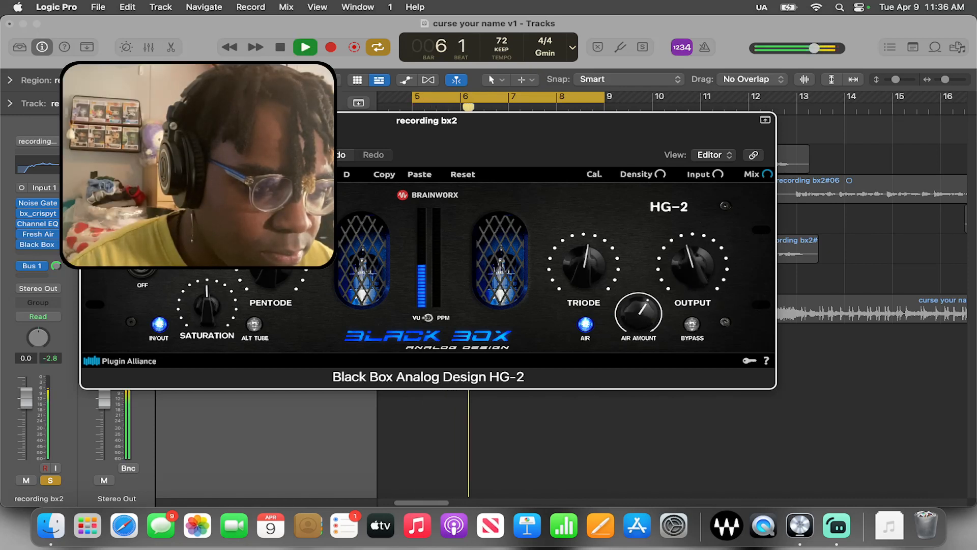
key("super+w")
key("space")
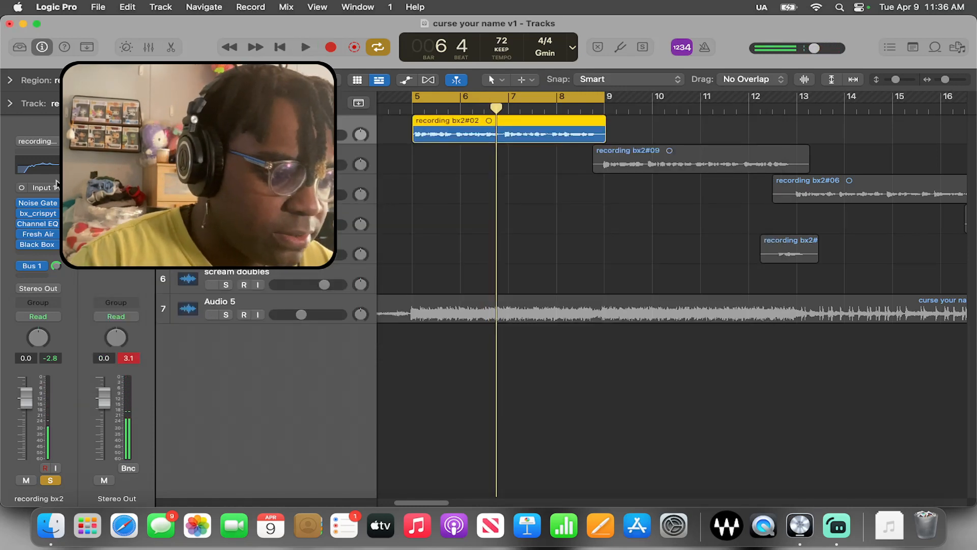
Insert a mono Compressor after the Black Box plug-in on recording bx2 and stop playback
left_click(54, 254)
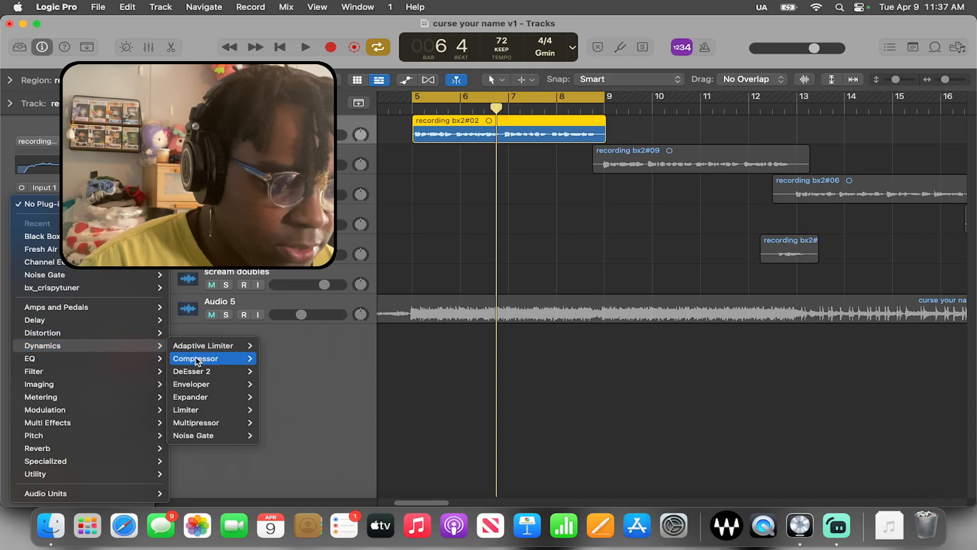
left_click(271, 358)
key("space")
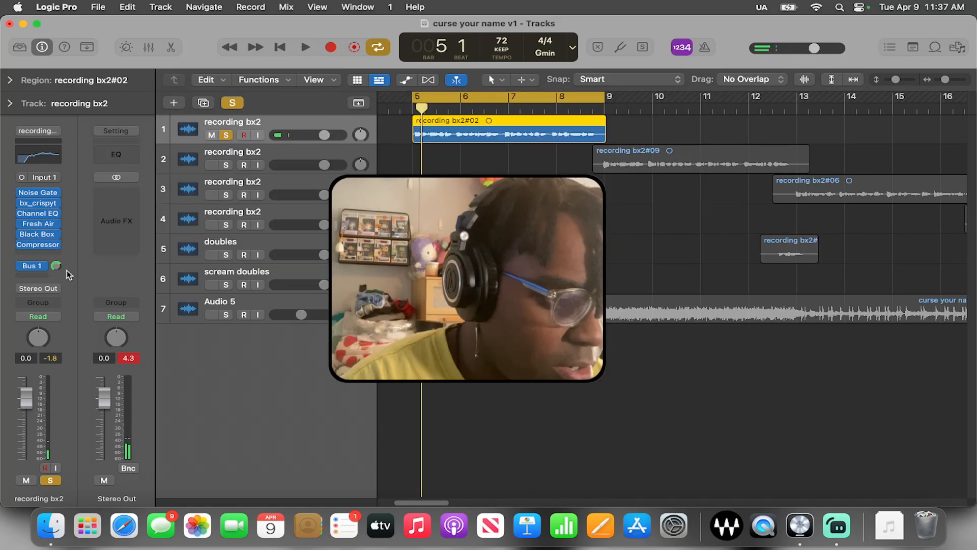
Insert a mono Waves F6-RTA after the Compressor on recording bx2 and stay in demo mode
left_click(49, 255)
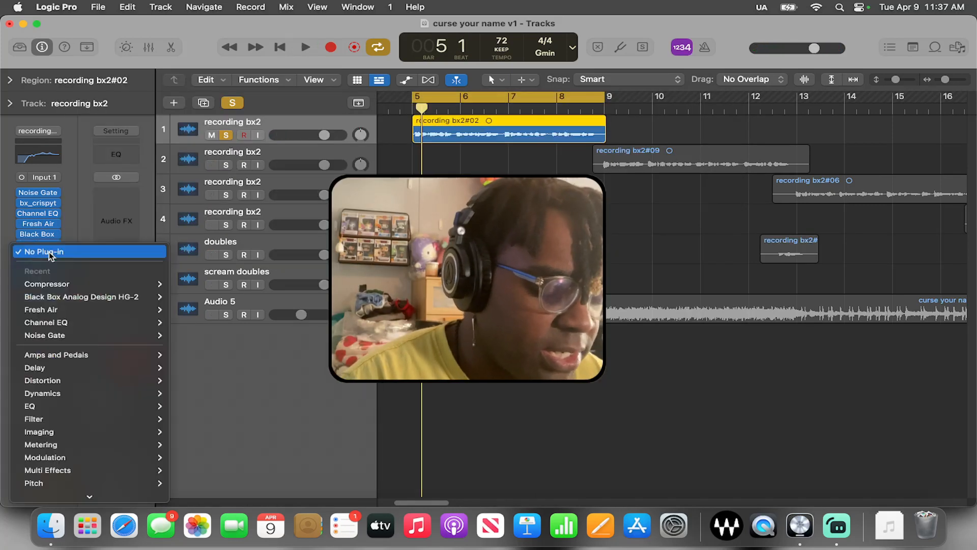
mouse_move(153, 422)
mouse_move(117, 496)
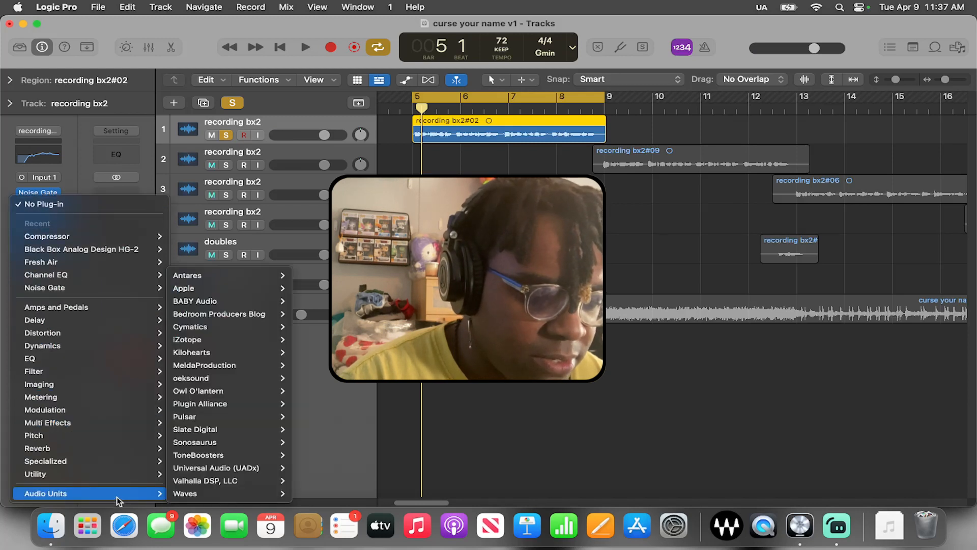
mouse_move(183, 495)
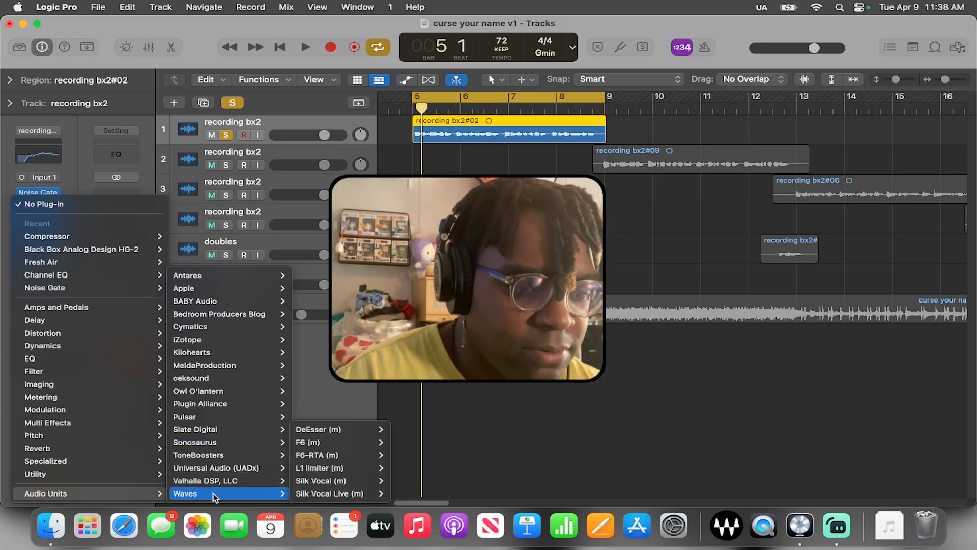
mouse_move(336, 455)
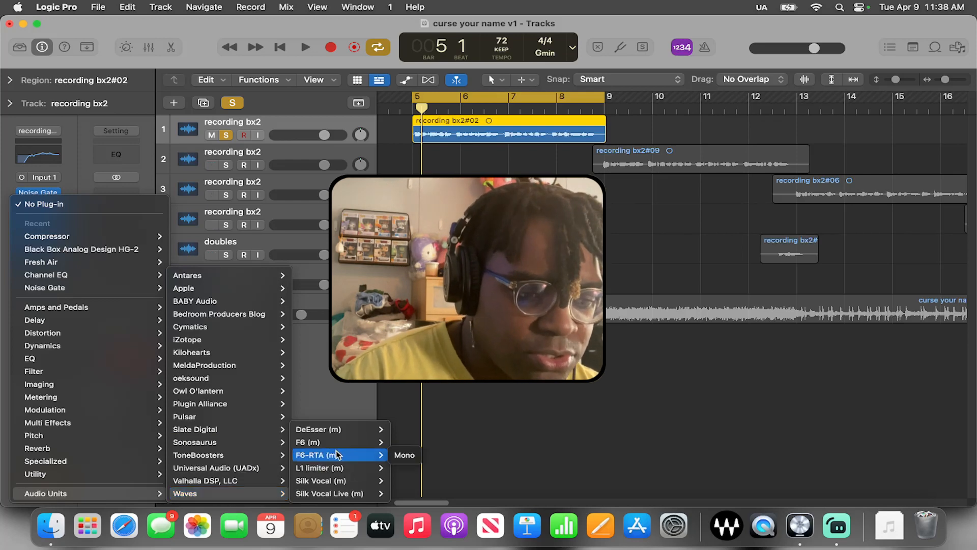
left_click(393, 456)
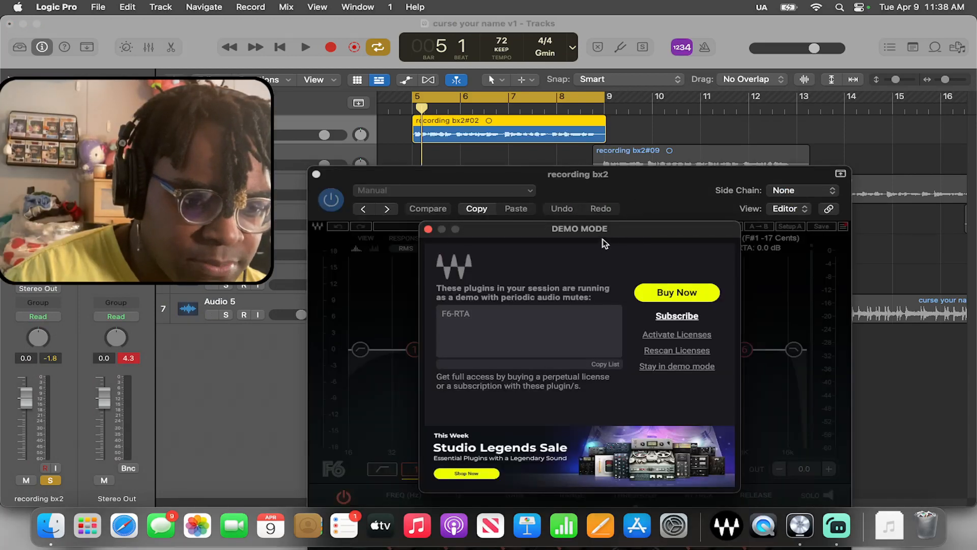
left_click_drag(596, 237, 559, 170)
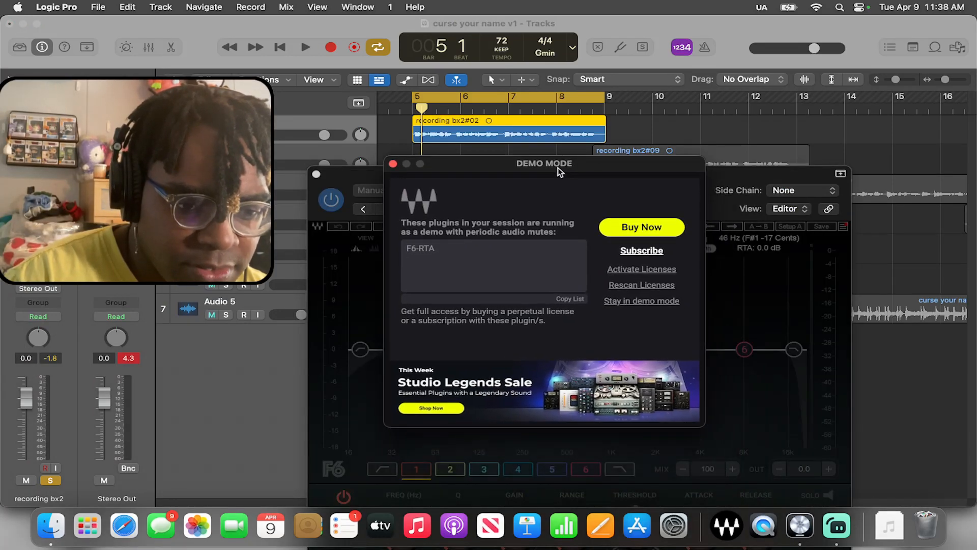
left_click(639, 301)
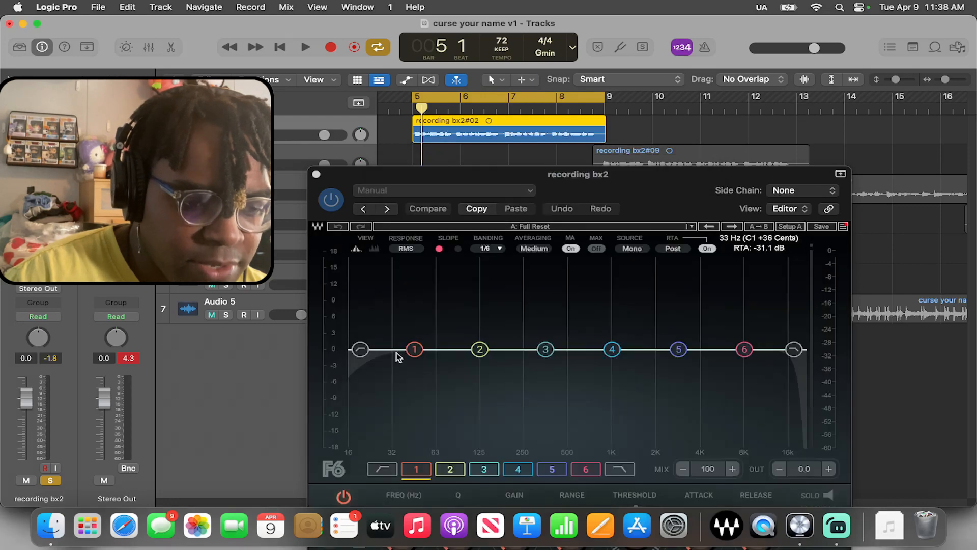
Boost F6 band 1 by 12.7 dB at 50 Hz with a Q of 3.1, reposition the plug-in window, and solo the band
left_click(416, 352)
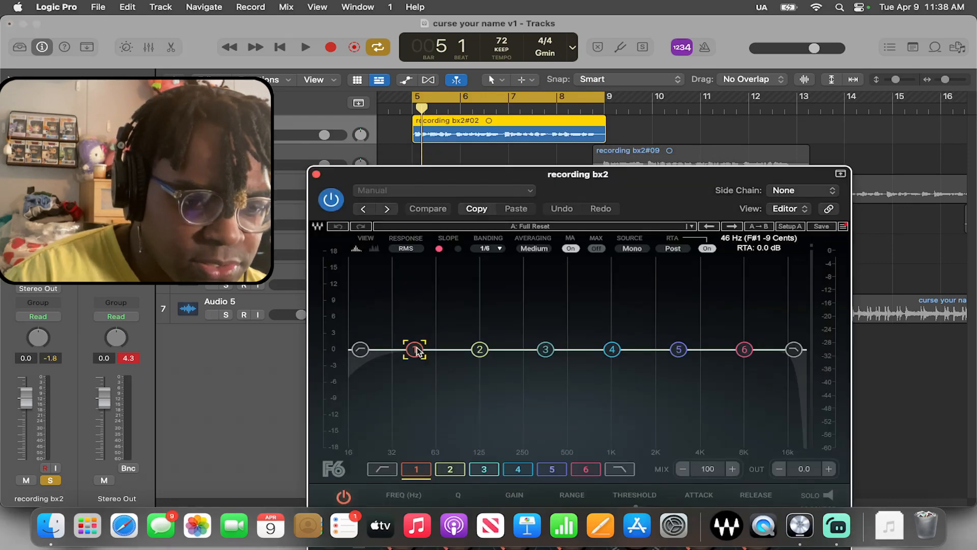
left_click_drag(416, 351, 422, 277)
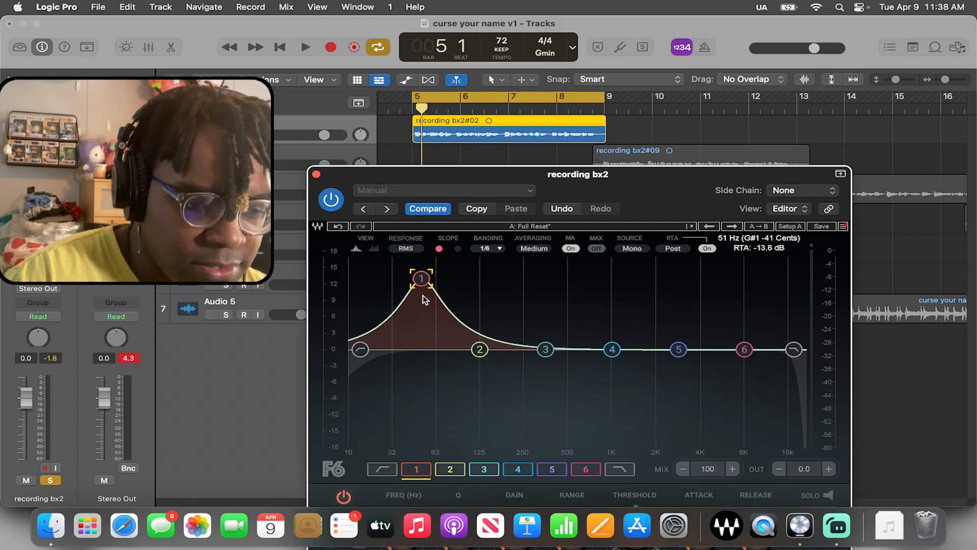
left_click_drag(598, 193, 557, 98)
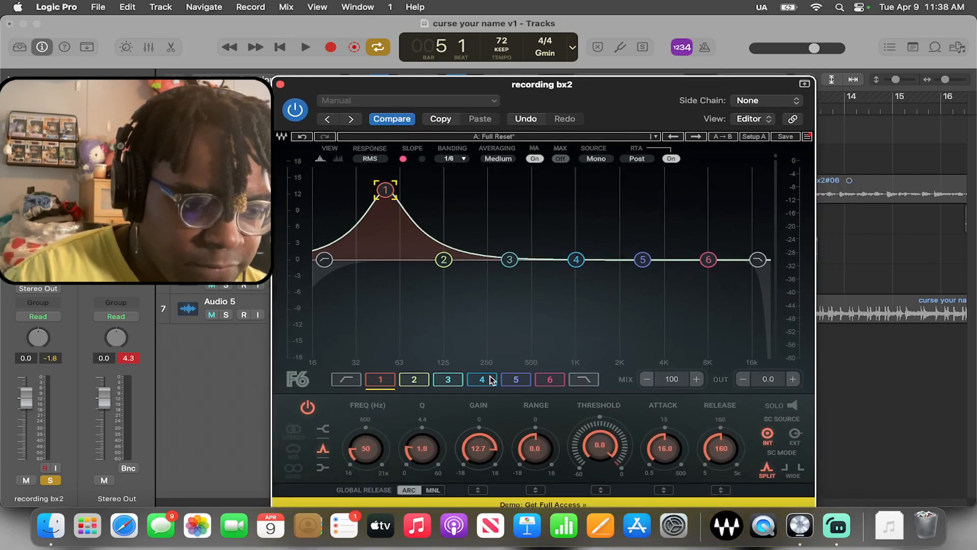
left_click_drag(427, 453, 434, 372)
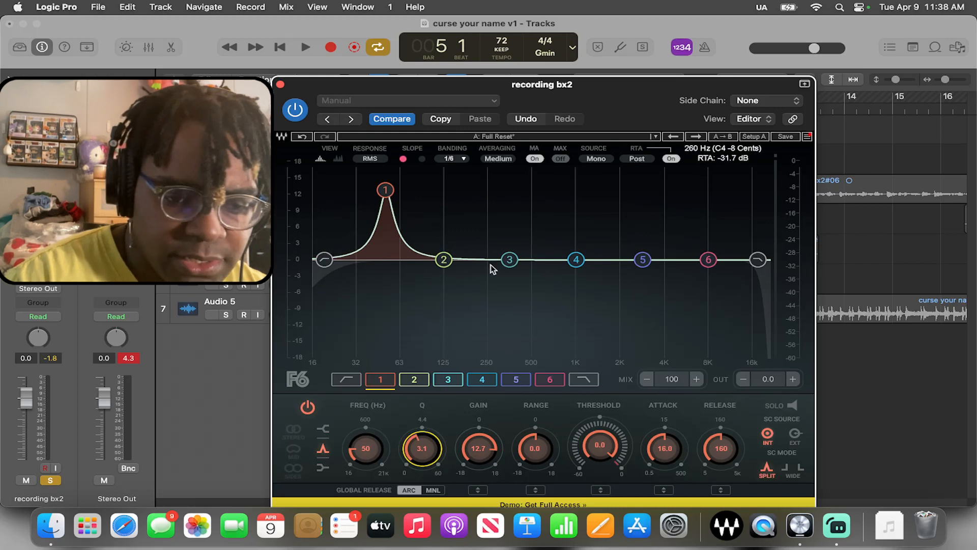
left_click(792, 406)
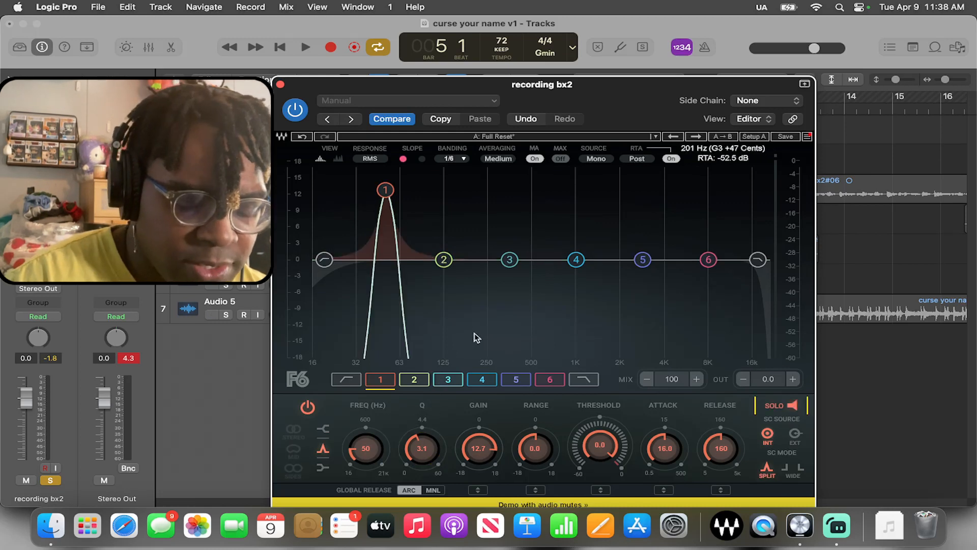
Sweep the soloed F6 band 1 upward through the frequency range during playback to find harsh frequencies, then stop playback
key("space")
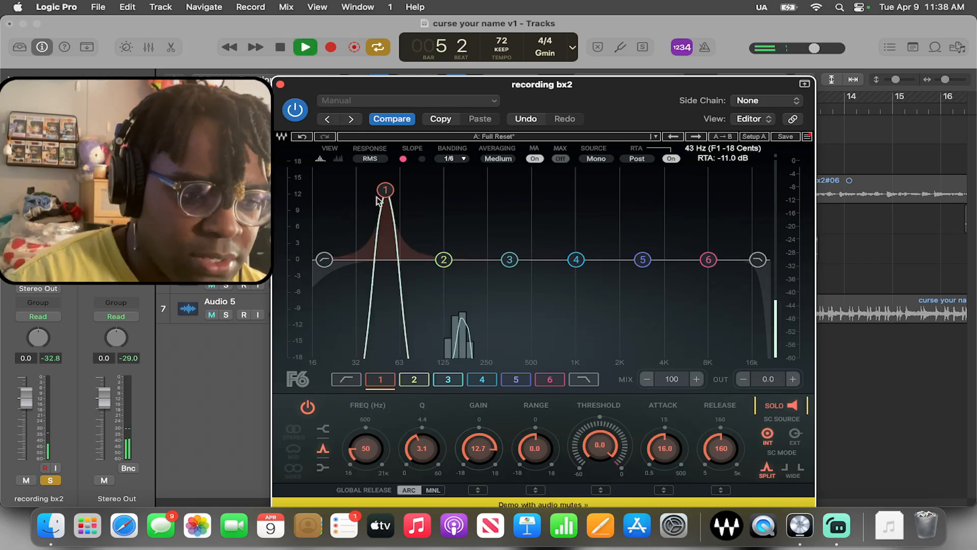
left_click_drag(386, 191, 589, 175)
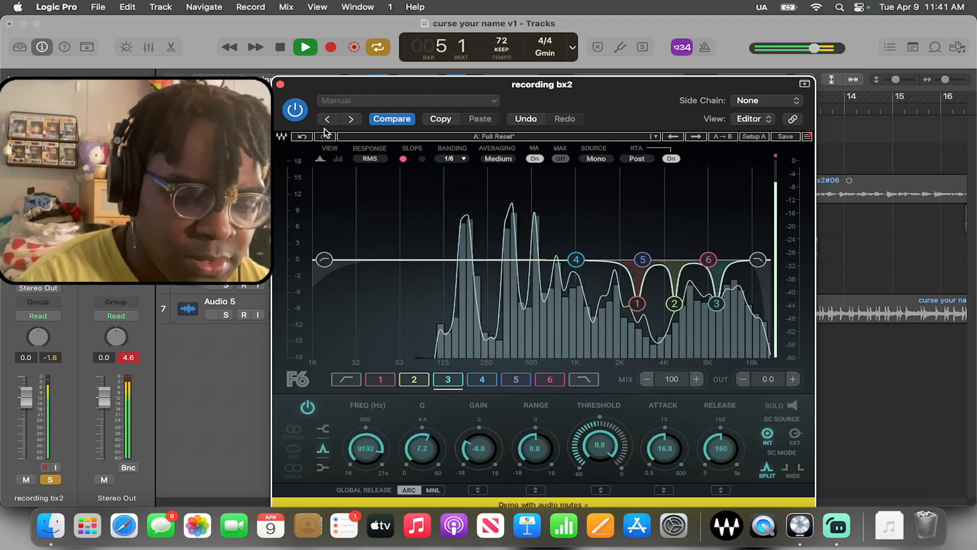
key("space")
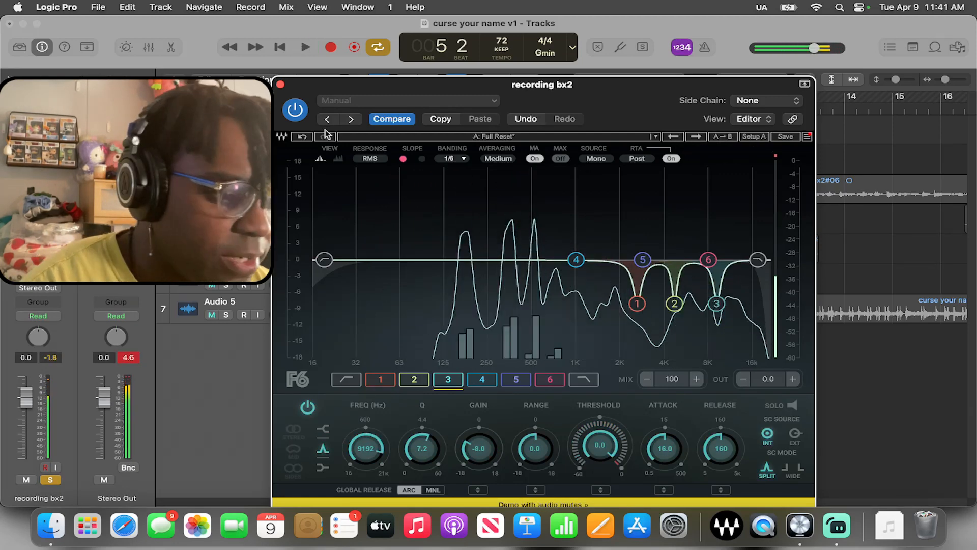
Select F6 band 1 to read its frequency, insert a DeEsser 2 after the F6-RTA, and move its window aside
left_click(638, 304)
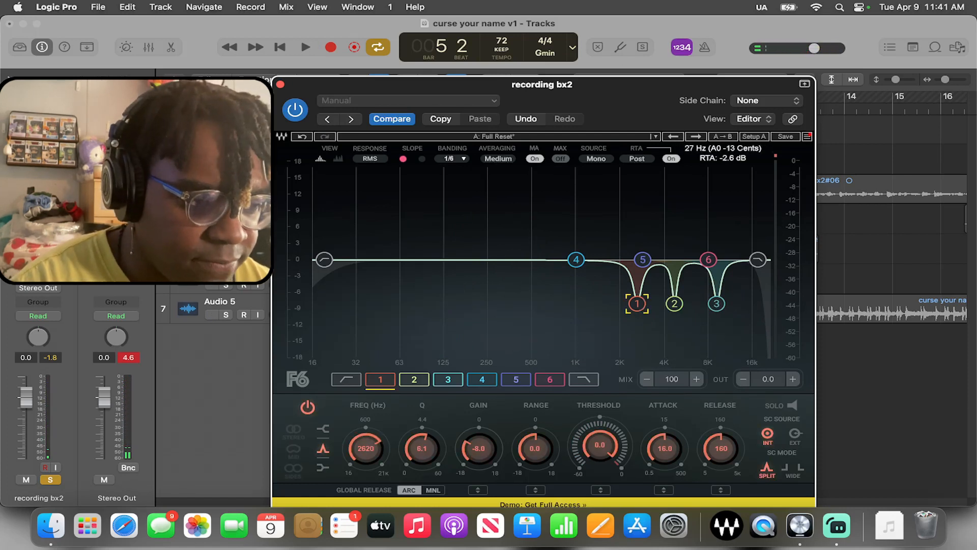
left_click(38, 247)
scroll(71, 357, "down", 3)
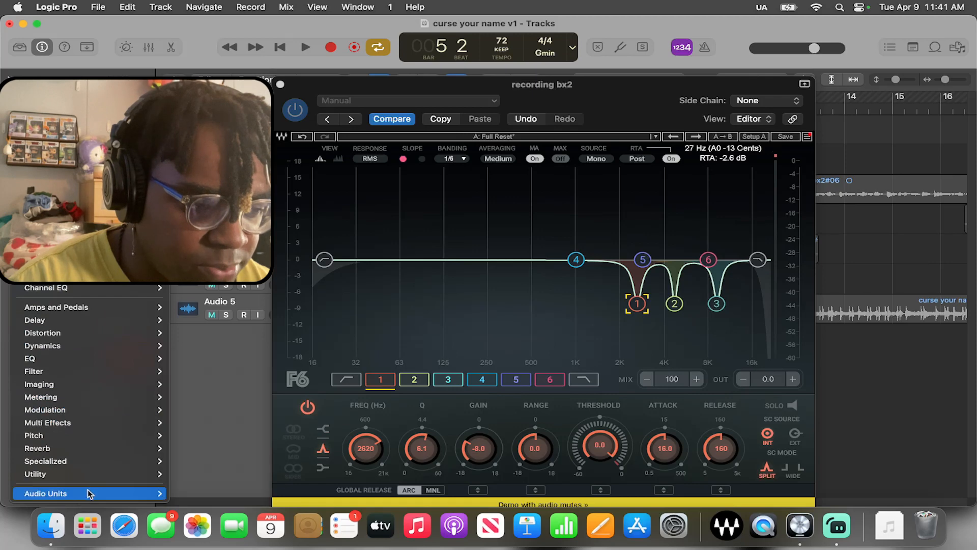
mouse_move(87, 344)
mouse_move(224, 345)
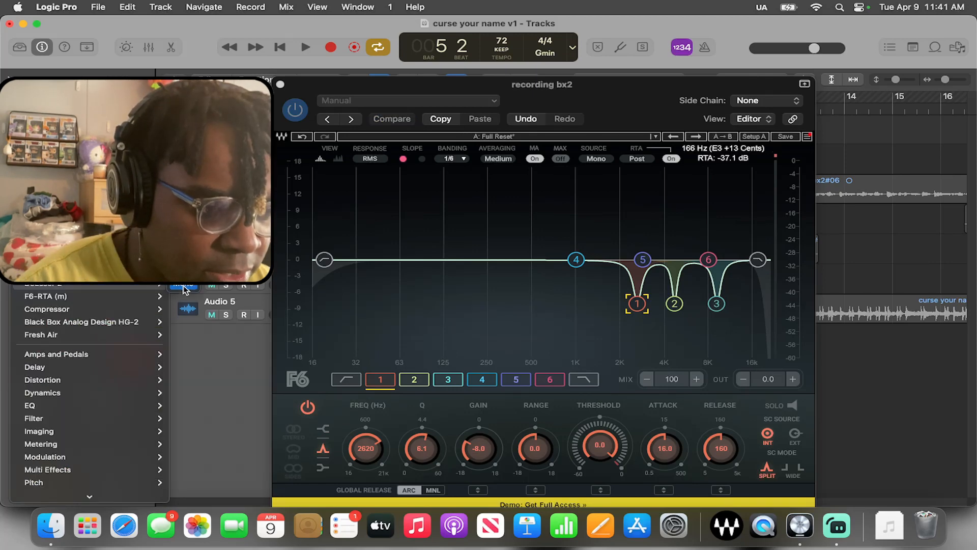
left_click(184, 289)
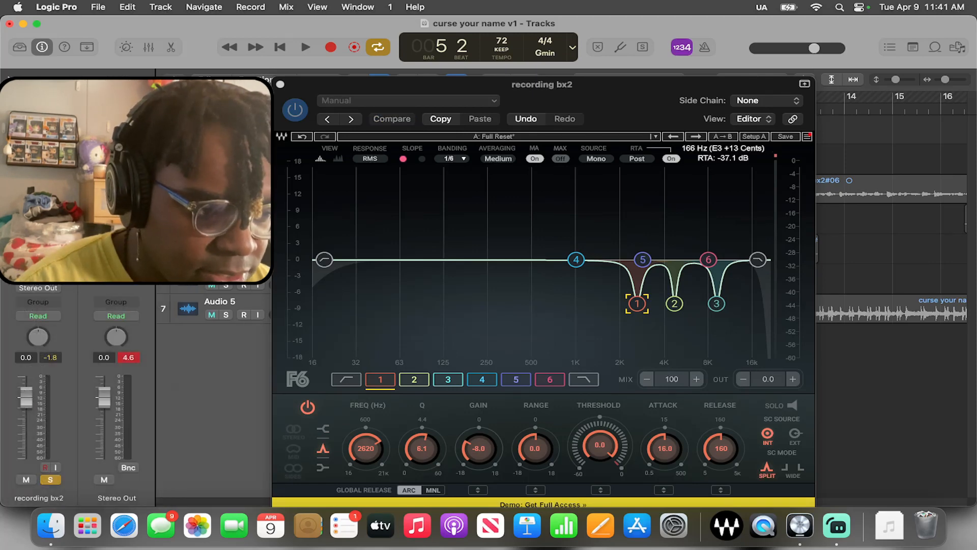
left_click_drag(516, 180, 310, 174)
Set the DeEsser 2 frequency to 4739 Hz to match F6 band 2
left_click(676, 305)
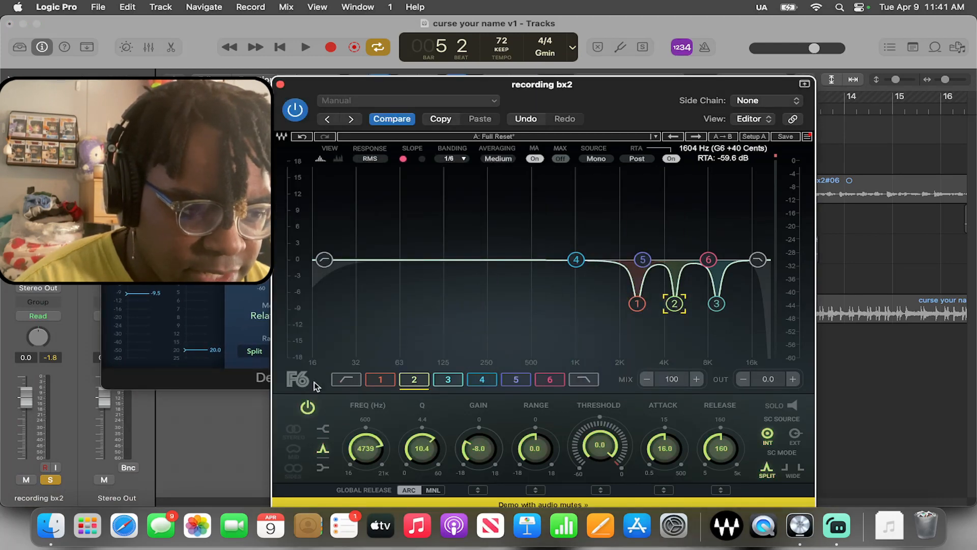
left_click(219, 172)
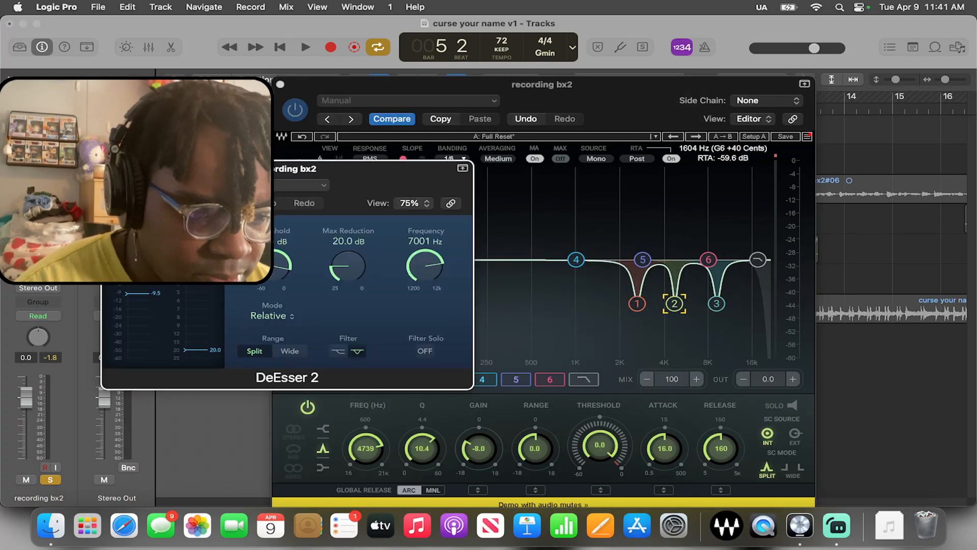
double_click(414, 242)
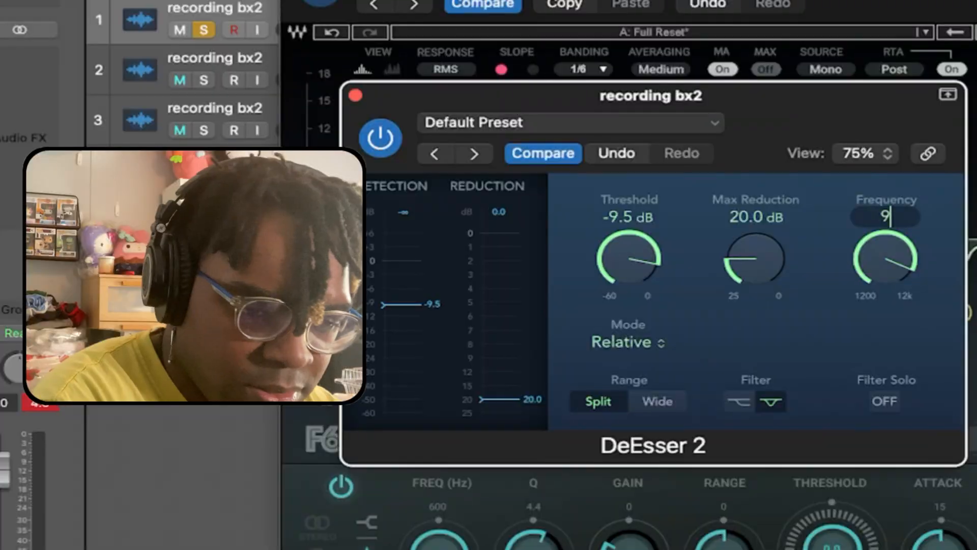
Set the DeEsser 2 frequency for F6 band 3 to 9187 Hz and close the DeEsser window
type("1")
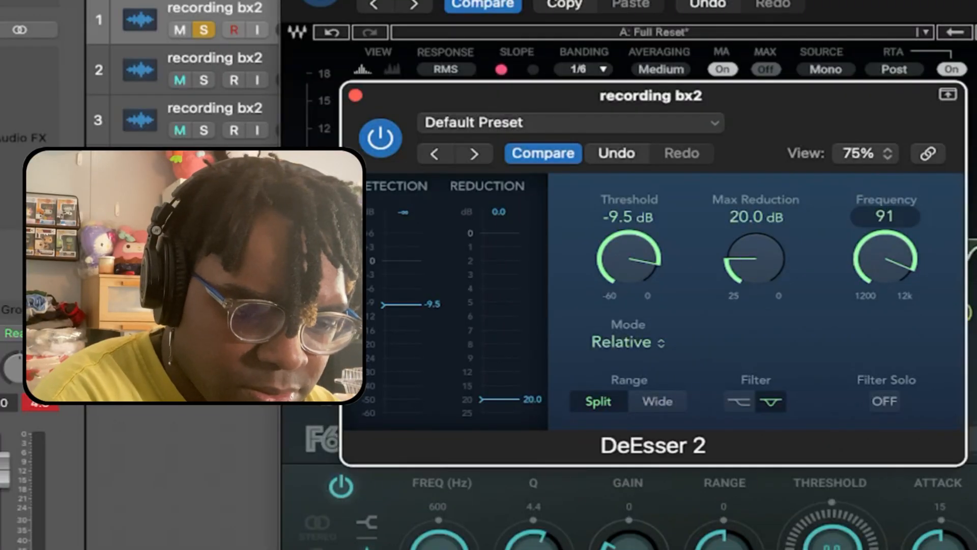
type("92")
key("Return")
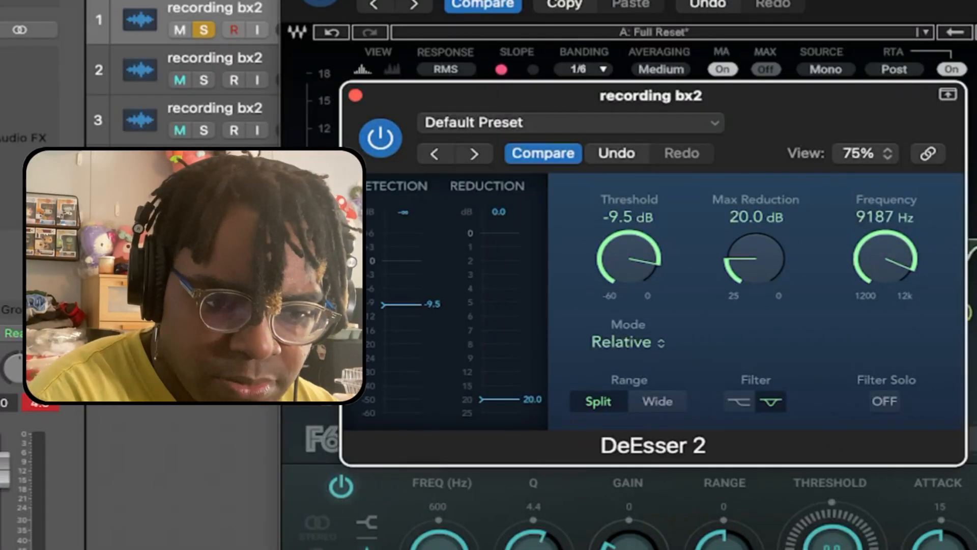
left_click(358, 96)
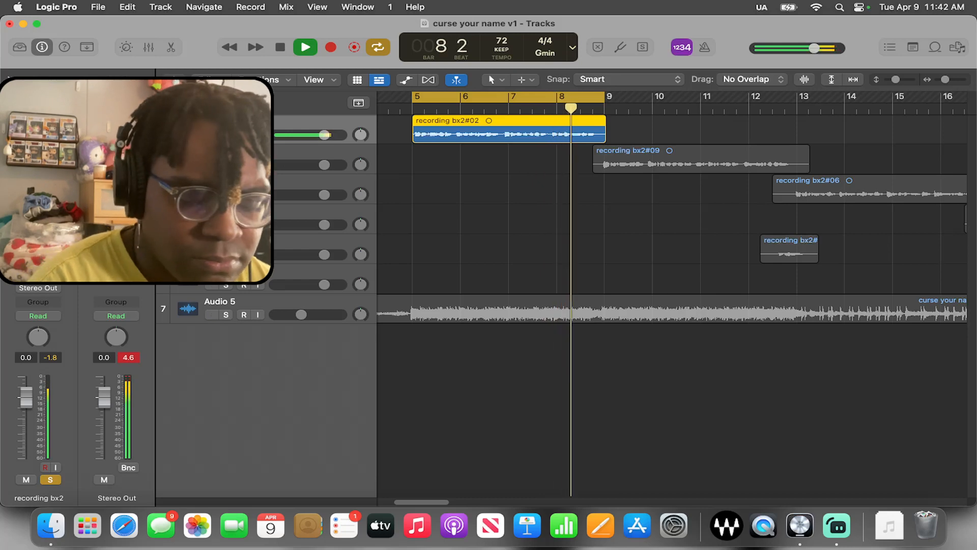
Stop playback and remove the F6-RTA plug-in from the recording bx2 channel
key("space")
left_click(57, 212)
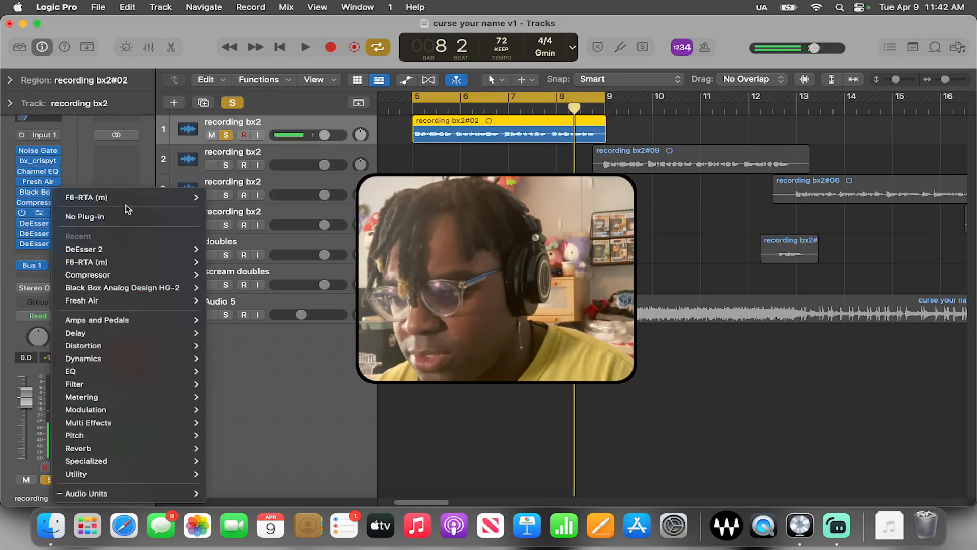
left_click(81, 219)
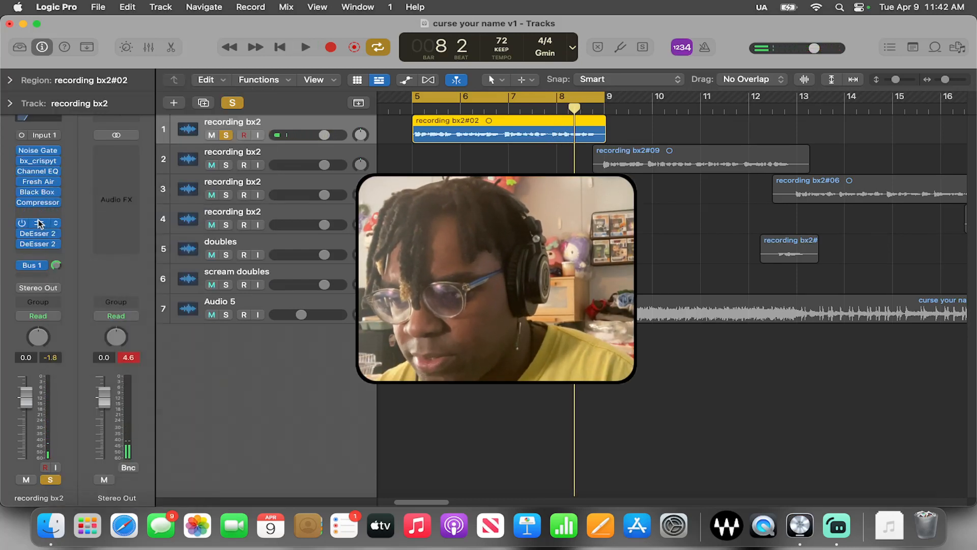
Move the DeEsser 2 plug-ins up to sit directly after the Compressor without gaps, and clear the region selection
left_click_drag(40, 223, 40, 213)
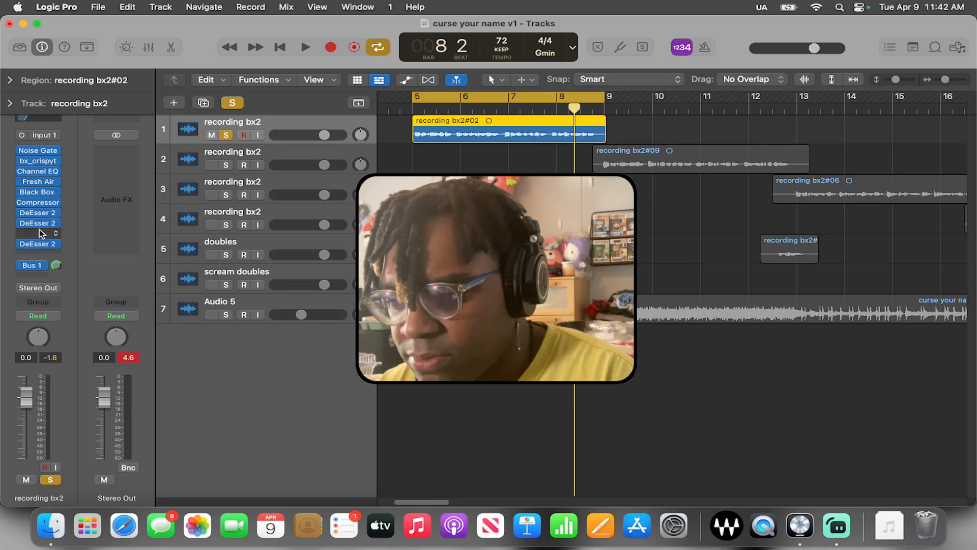
left_click_drag(35, 235, 37, 236)
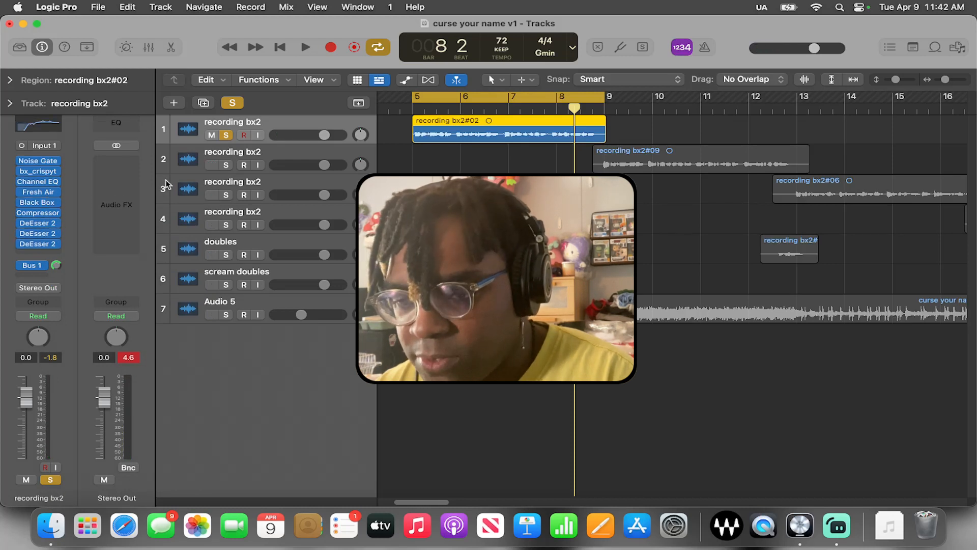
left_click(509, 354)
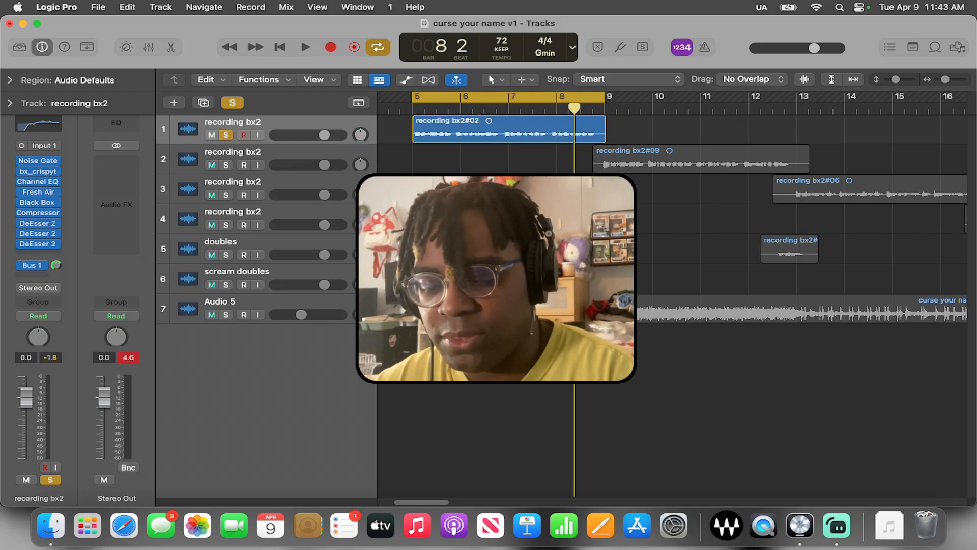
Audition the soloed recording bx2 vocal together with the Audio 5 beat, and turn off cycle mode
key("space")
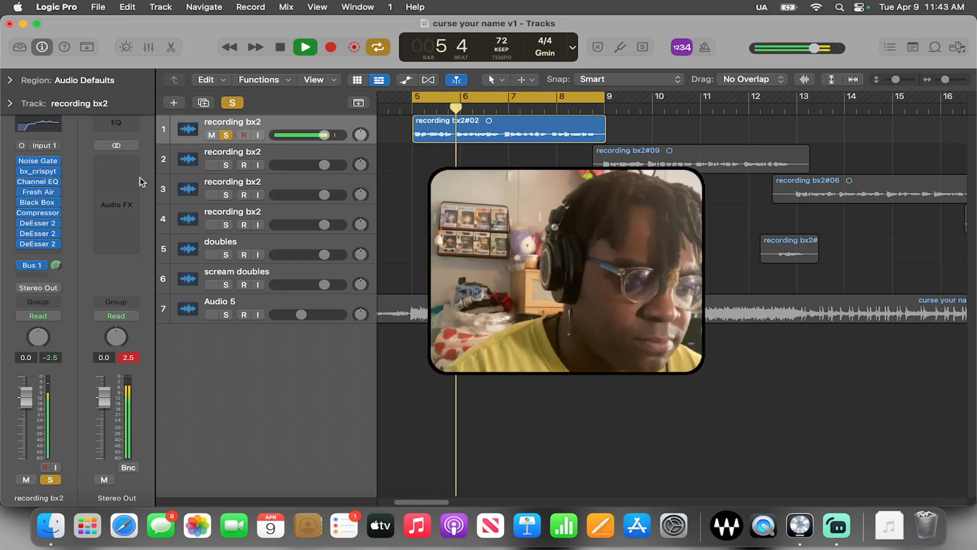
left_click(226, 315)
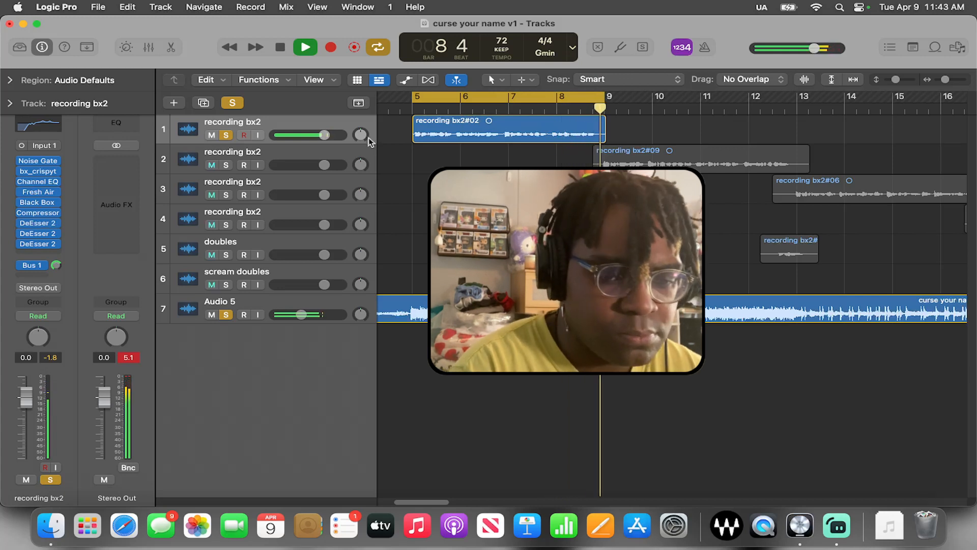
left_click(473, 101)
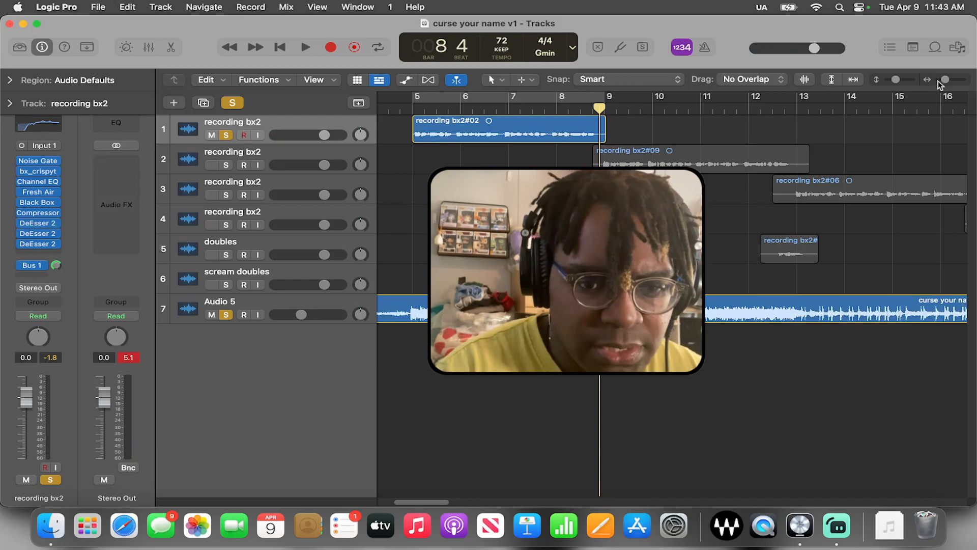
Copy the finished plug-in chain to the second and third recording bx2 tracks and audition the three vocals without the Audio 5 beat
left_click_drag(946, 84, 943, 84)
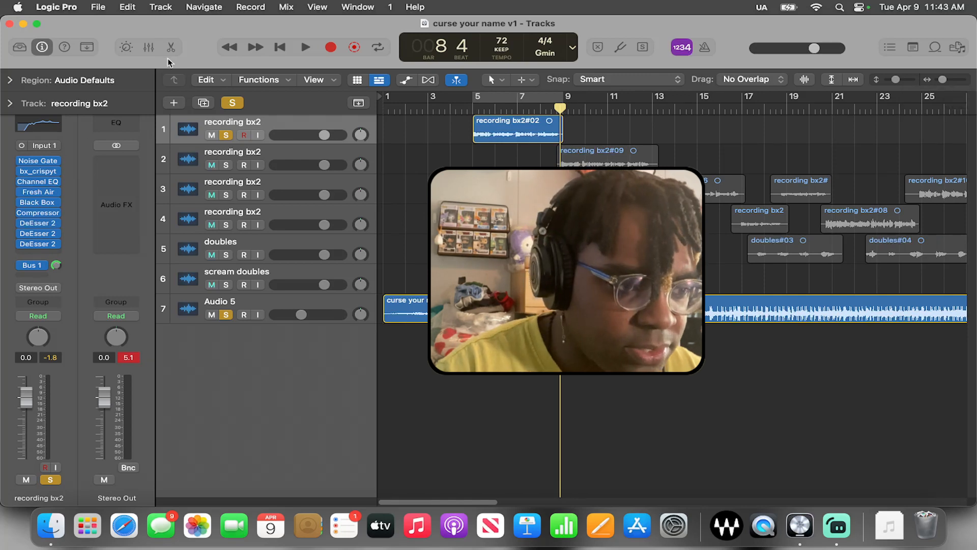
left_click(151, 50)
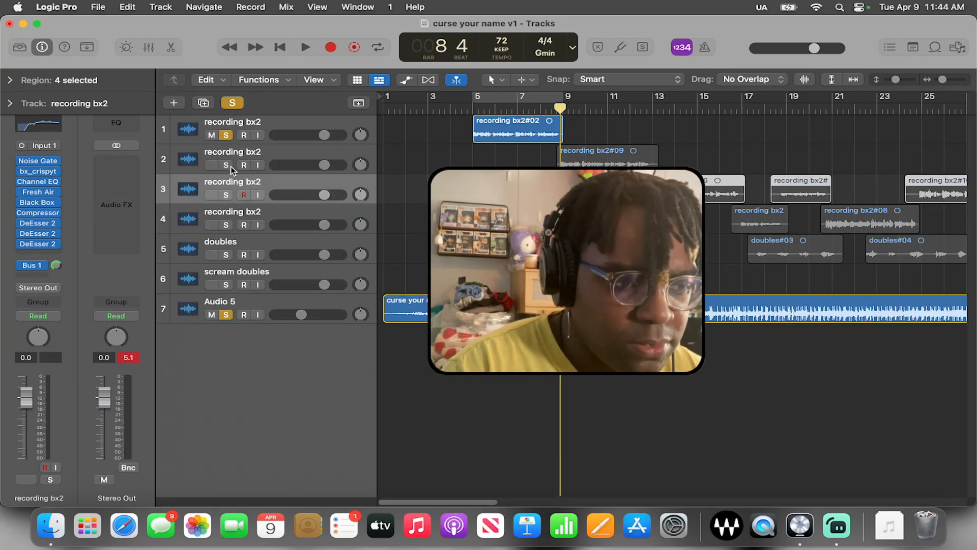
left_click(226, 314)
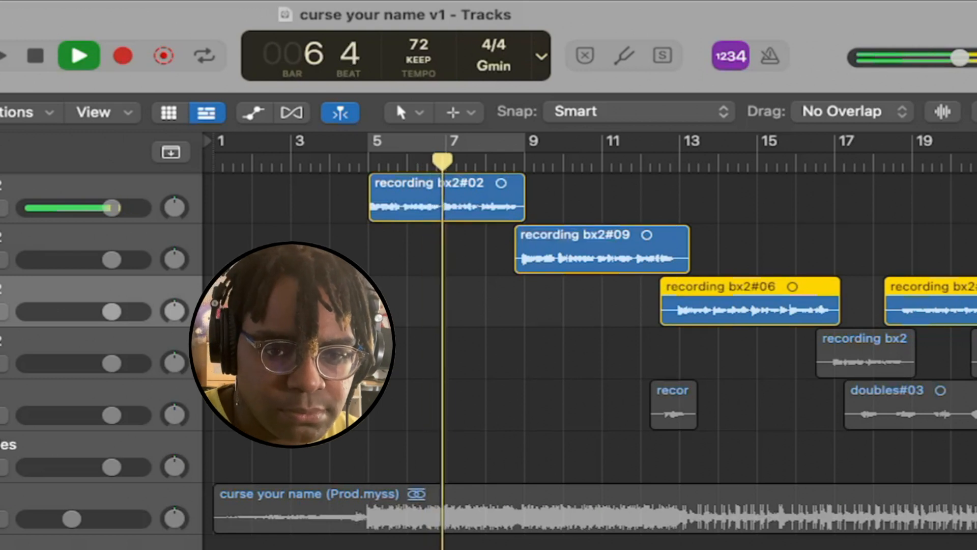
key("super+Left")
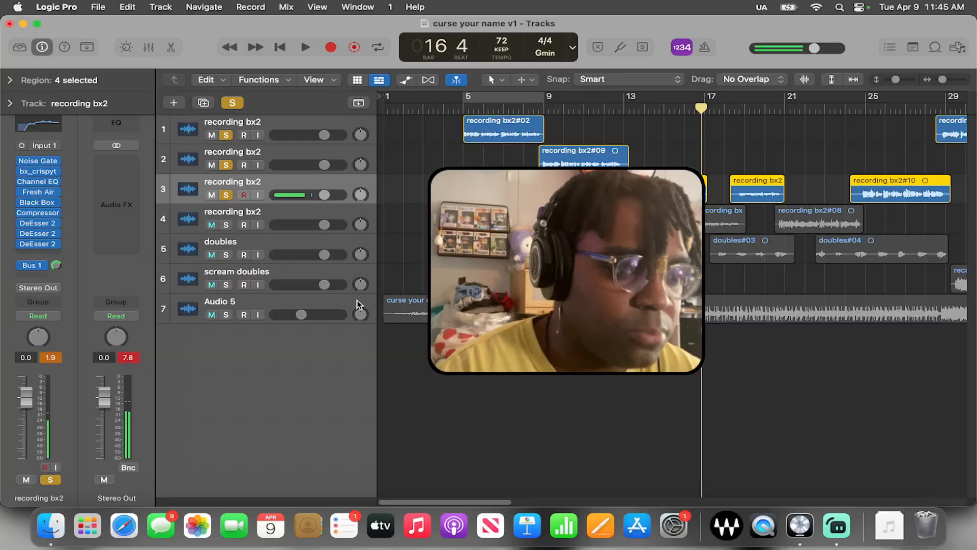
Play the whole mix from bar 5 with all solos cleared, and mute the doubles track
left_click(464, 110)
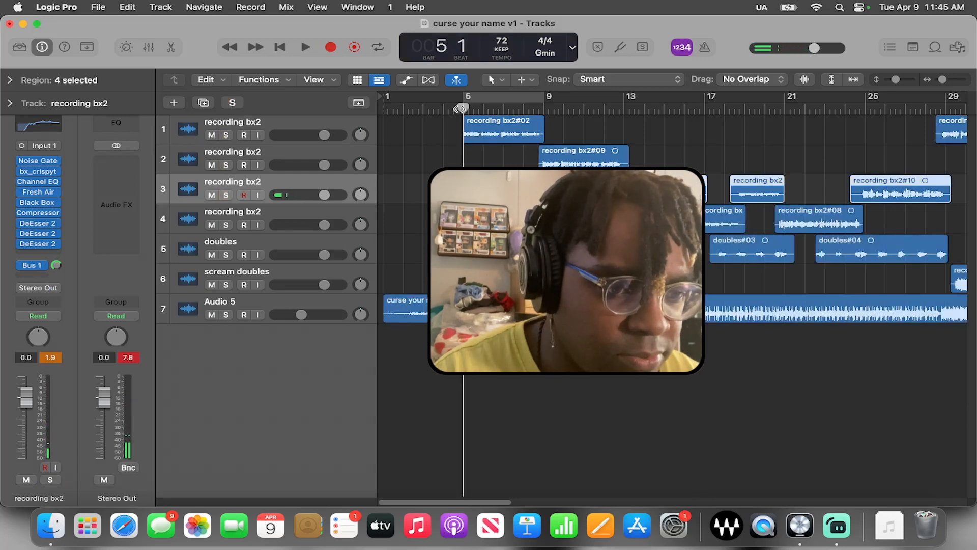
key("space")
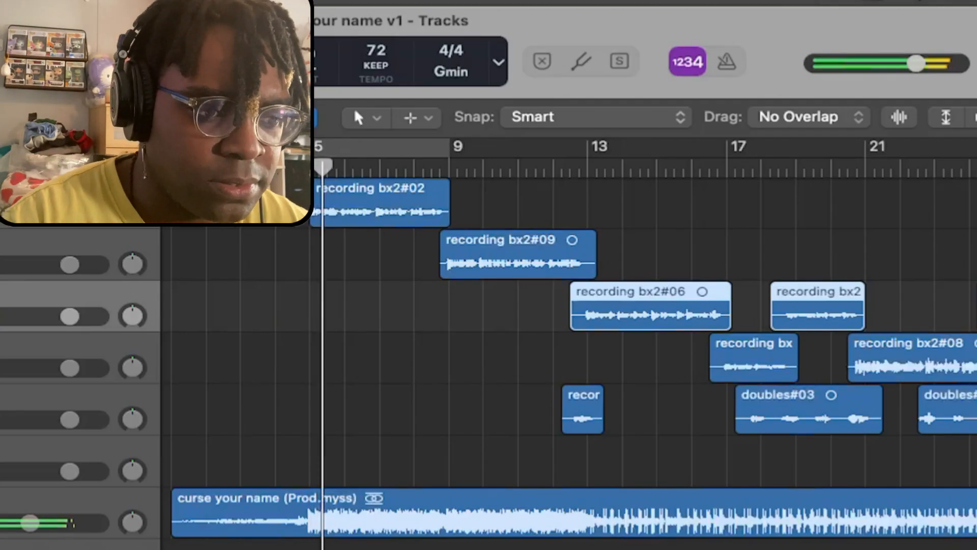
left_click(1, 419)
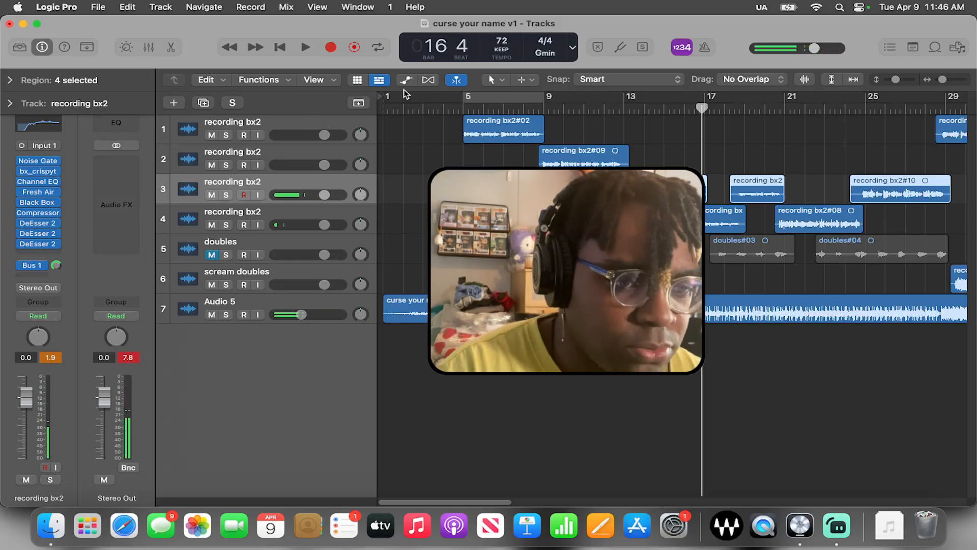
Set a cycle range starting at bar 9 over the recording bx2#09 region and solo its track
left_click(494, 100)
left_click_drag(494, 99, 614, 99)
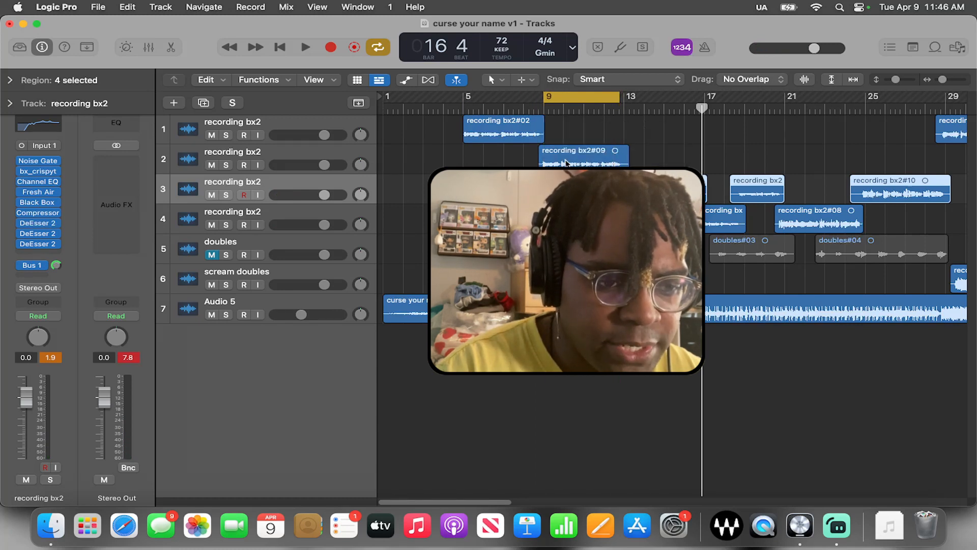
left_click_drag(545, 101, 538, 100)
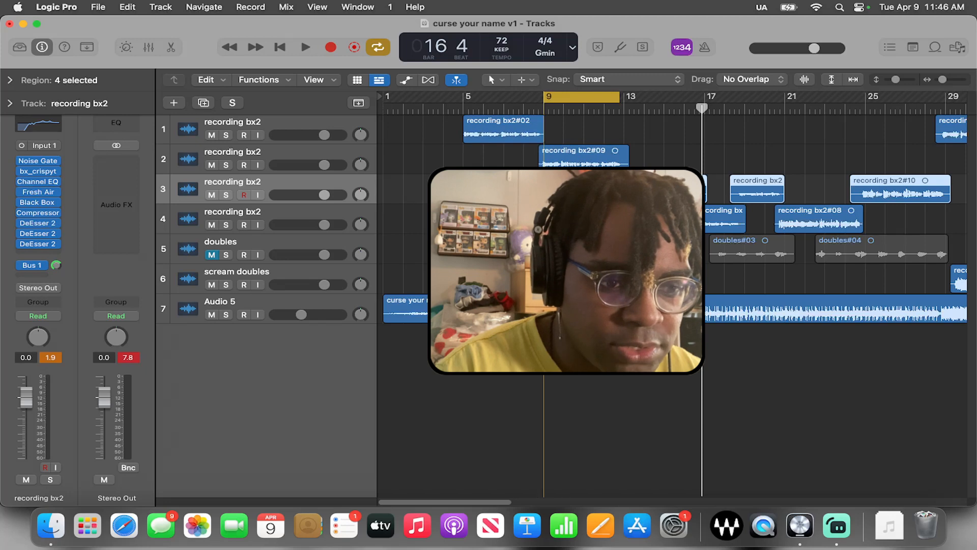
left_click(265, 151)
Add a Bus 2 send to the second recording bx2 track and raise its level to 0.1 dB
left_click(38, 269)
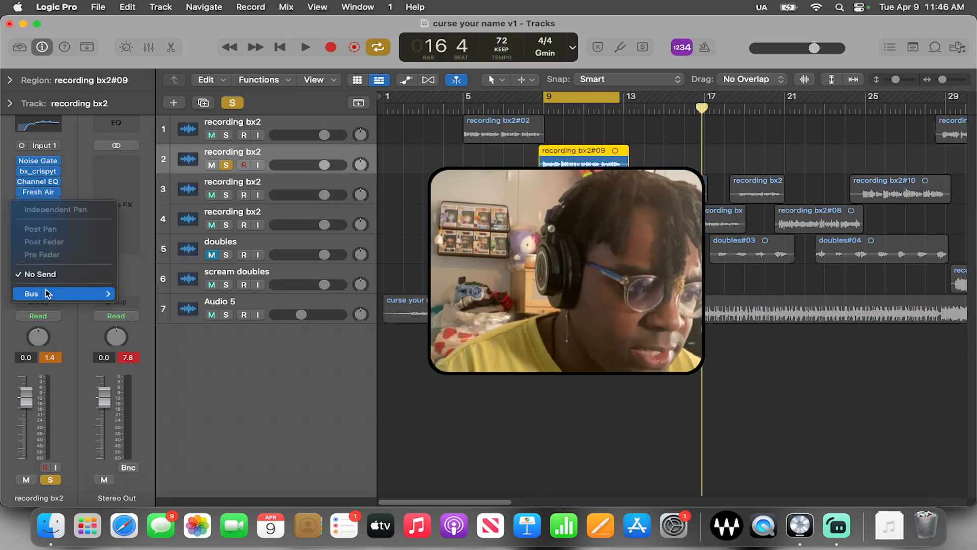
mouse_move(61, 294)
left_click(163, 27)
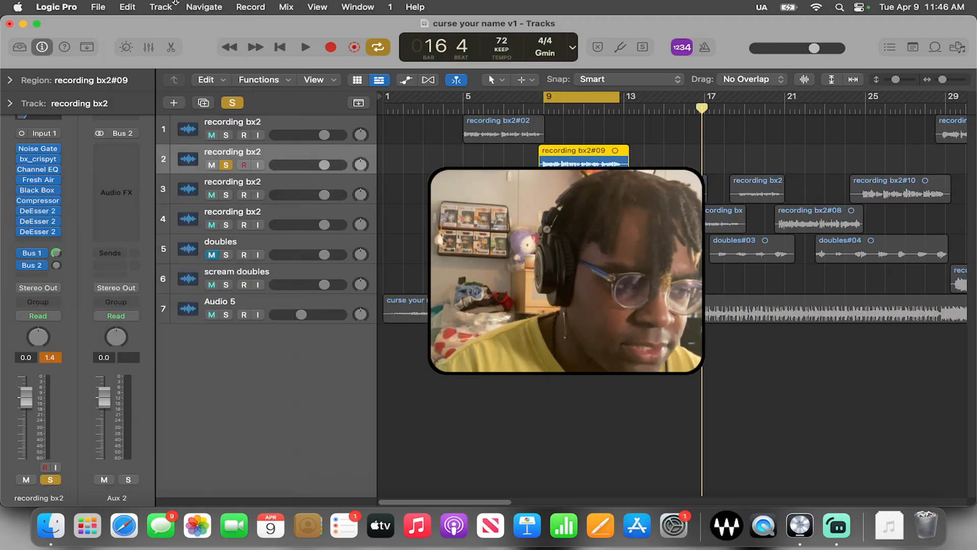
left_click_drag(53, 264, 89, 176)
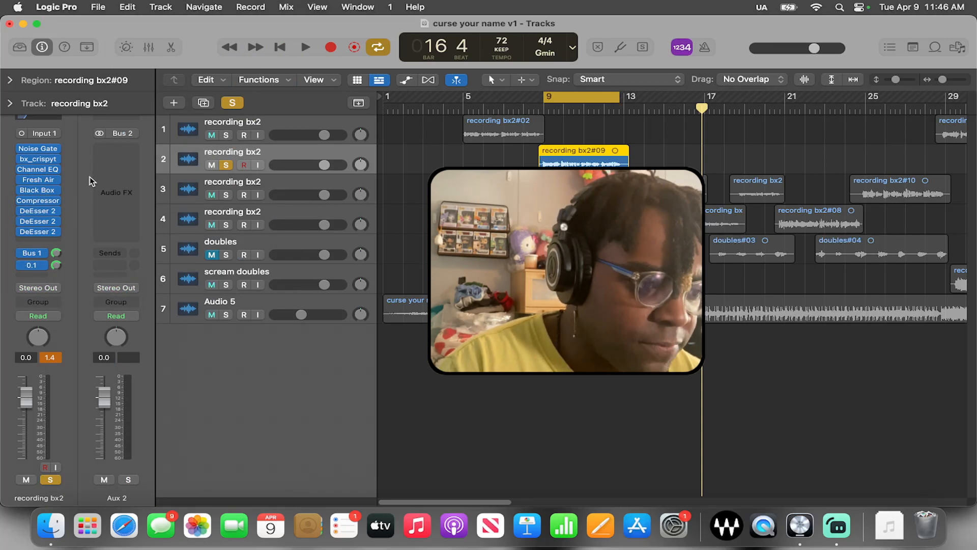
Insert the TAL-Chorus-LX plug-in on Aux 2 and audition the soloed vocal with it
left_click(117, 149)
mouse_move(183, 437)
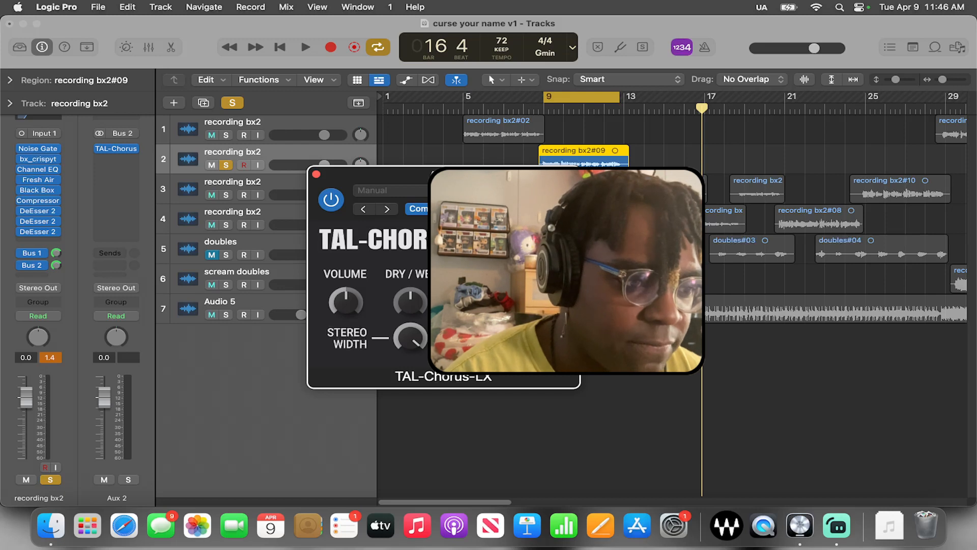
key("space")
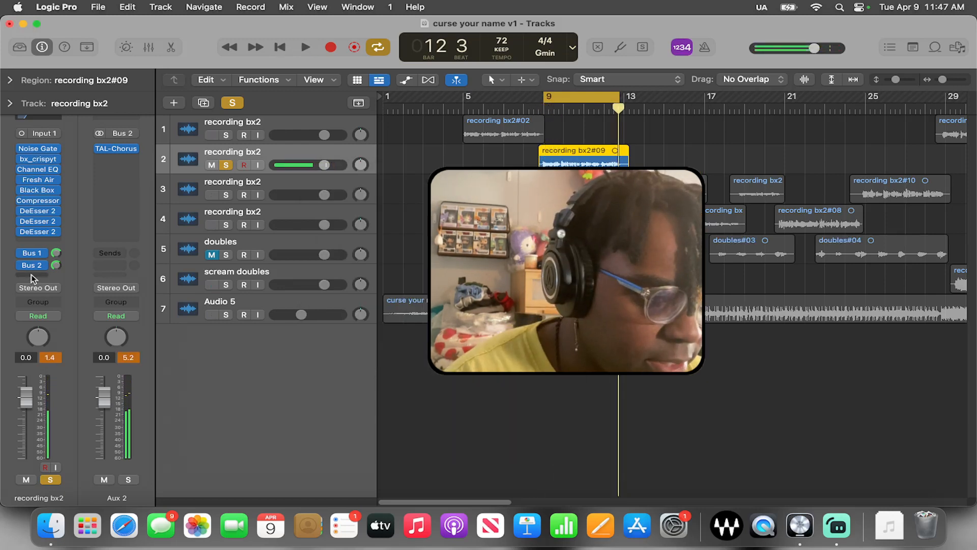
Add a Bus 3 send to the second recording bx2 track and set its level to 0.0 dB
left_click(32, 277)
mouse_move(53, 293)
left_click(157, 44)
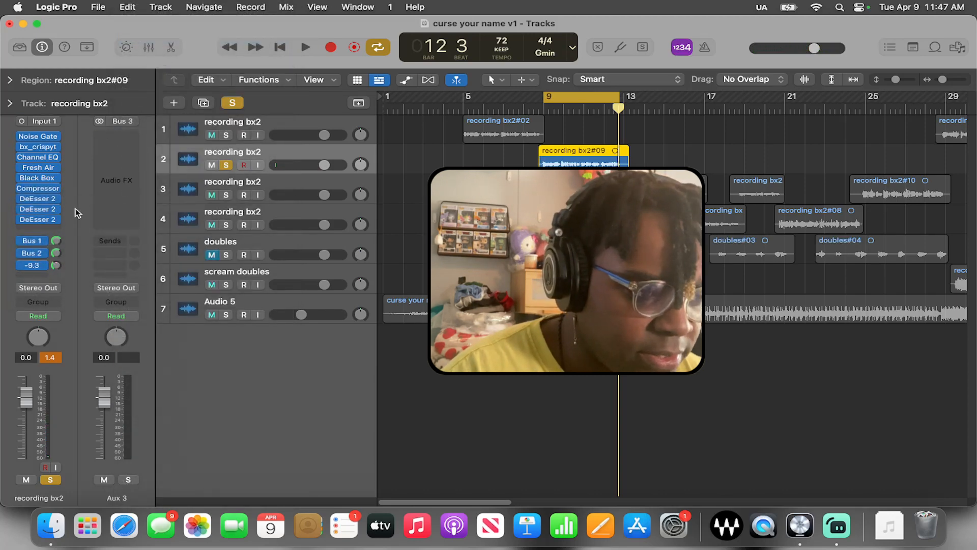
left_click_drag(88, 185, 88, 178)
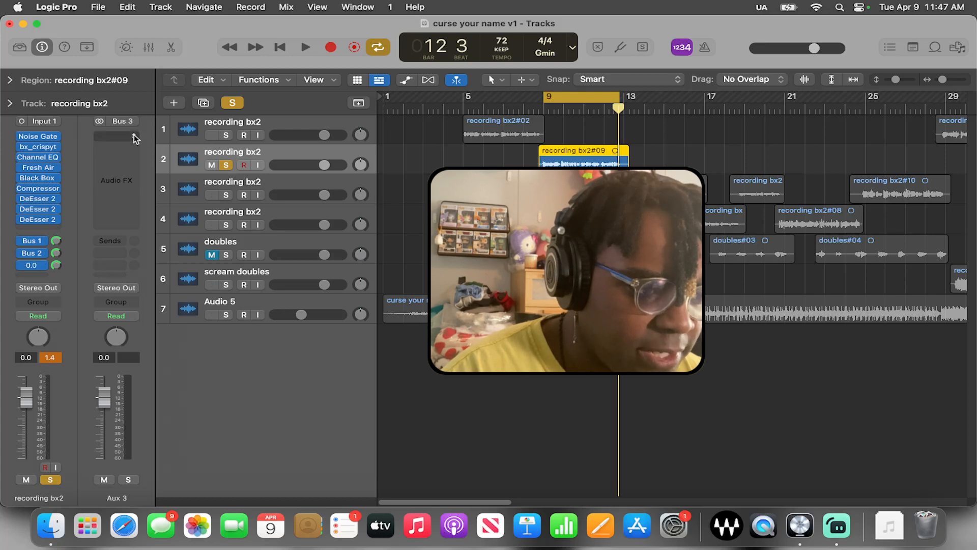
Insert the BABY Audio Comeback Kid delay on Aux 3 and move its window so the whole plug-in is accessible
left_click(106, 135)
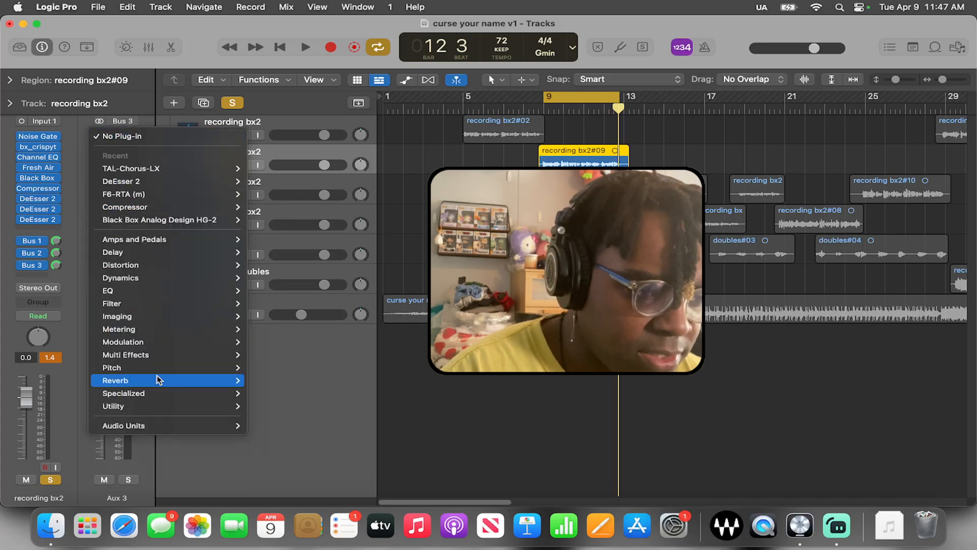
mouse_move(159, 396)
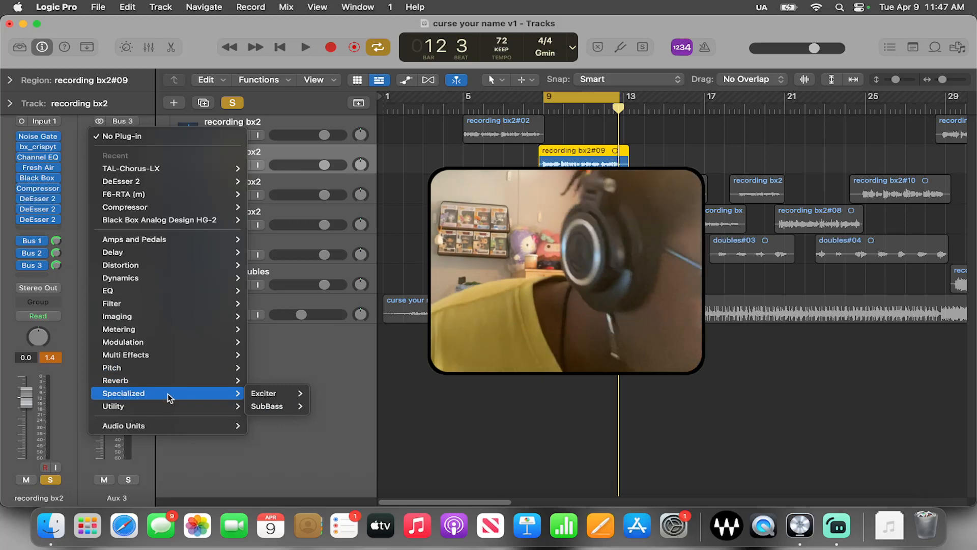
mouse_move(184, 242)
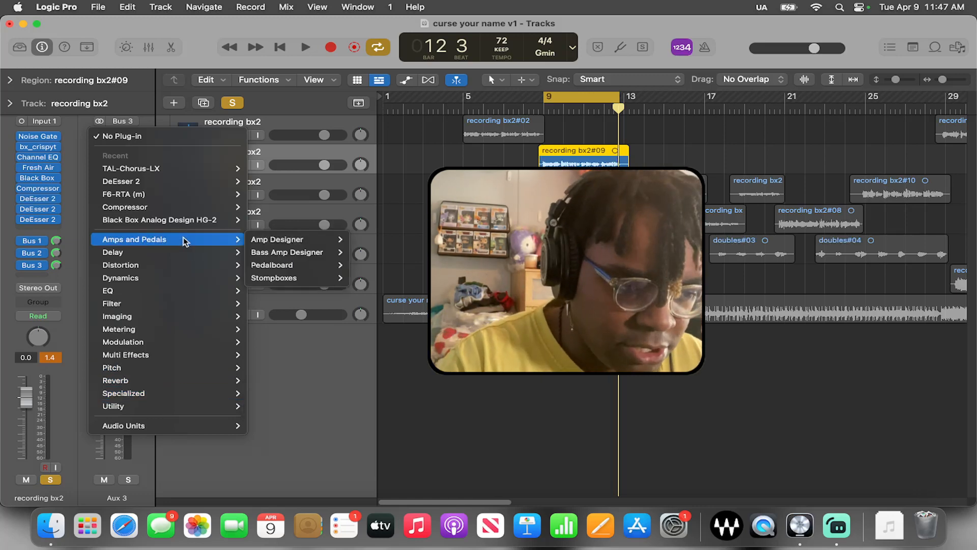
mouse_move(181, 426)
mouse_move(329, 285)
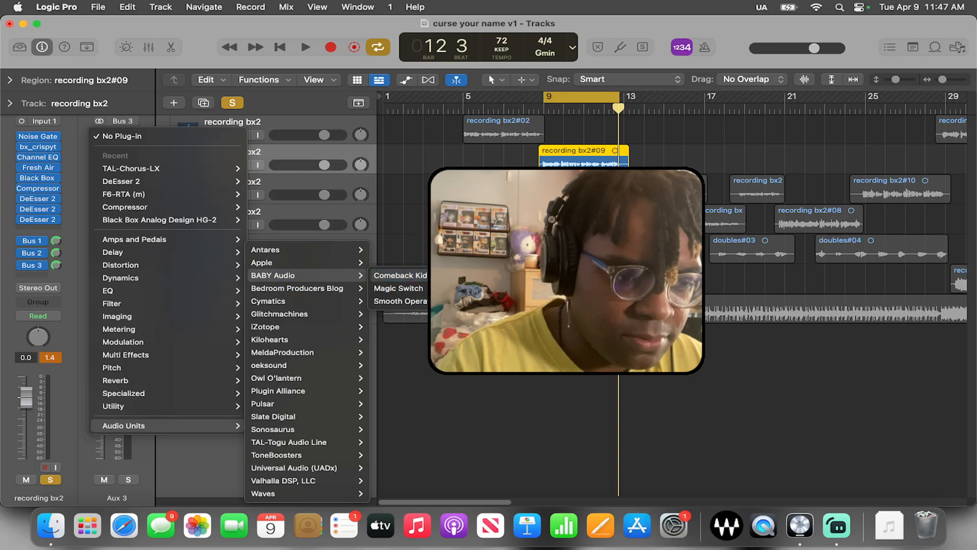
left_click(400, 276)
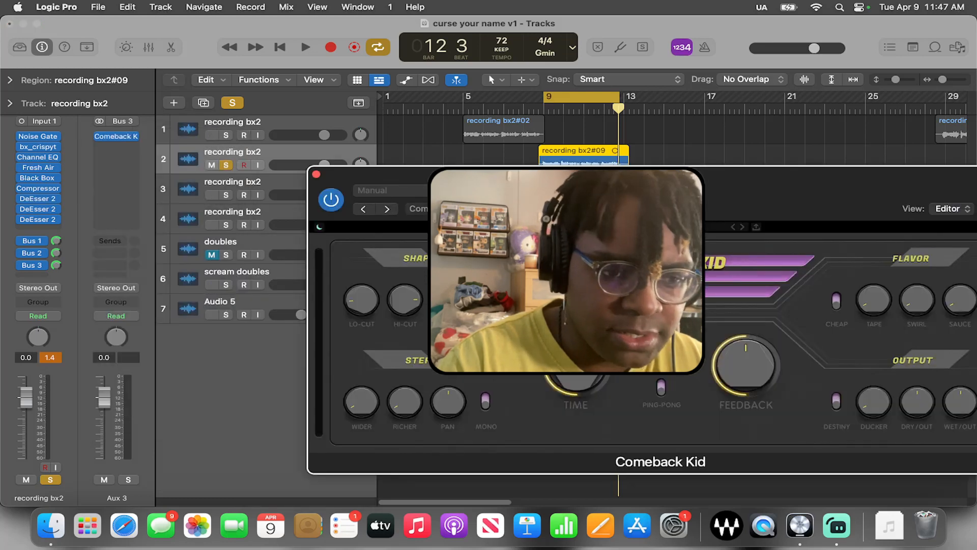
left_click_drag(682, 179, 523, 122)
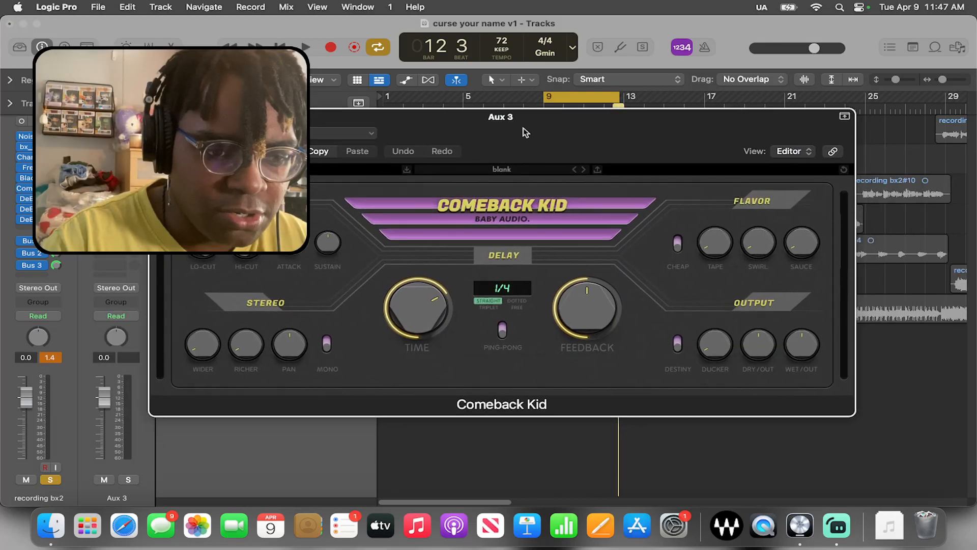
Load a Comeback Kid preset and adjust its delay time from a straight 1/8 setting during playback
left_click(359, 134)
left_click(229, 386)
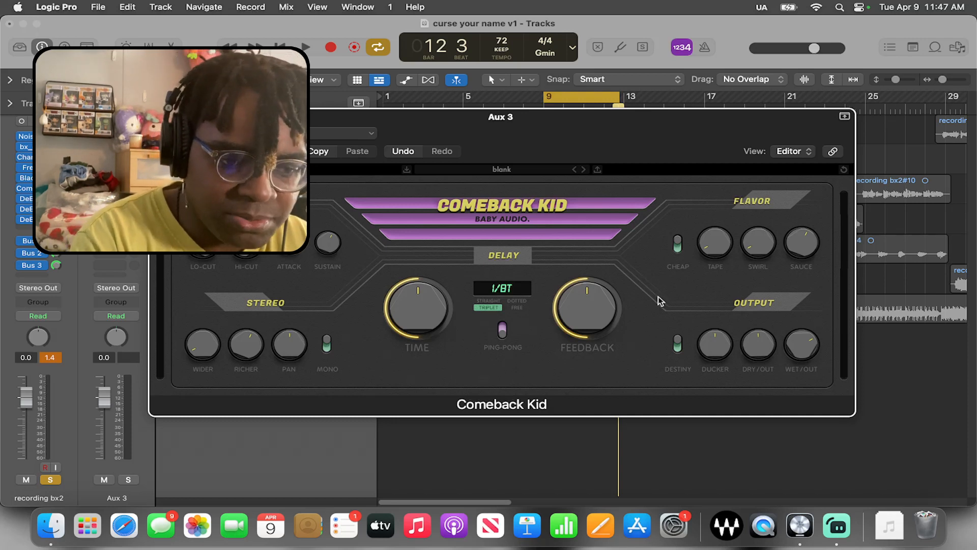
key("space")
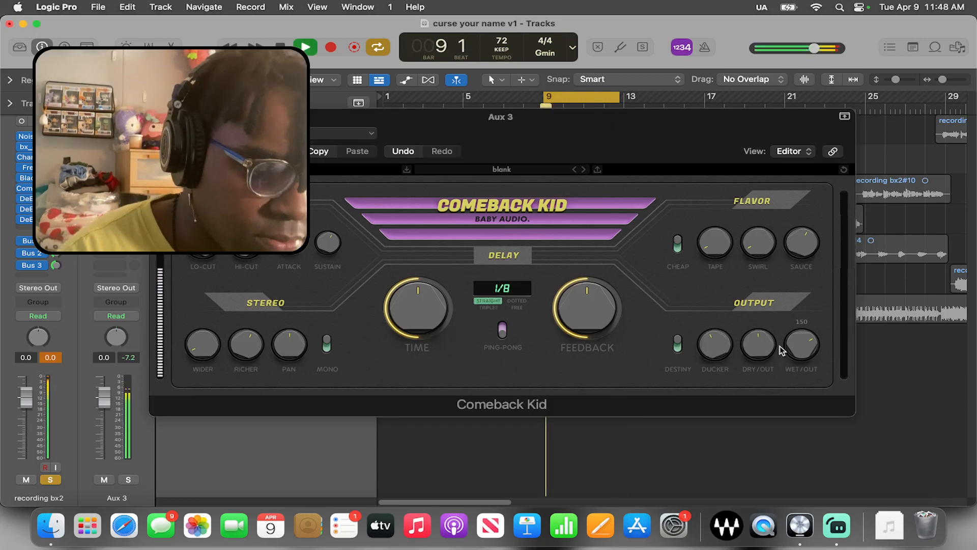
left_click_drag(405, 302, 408, 314)
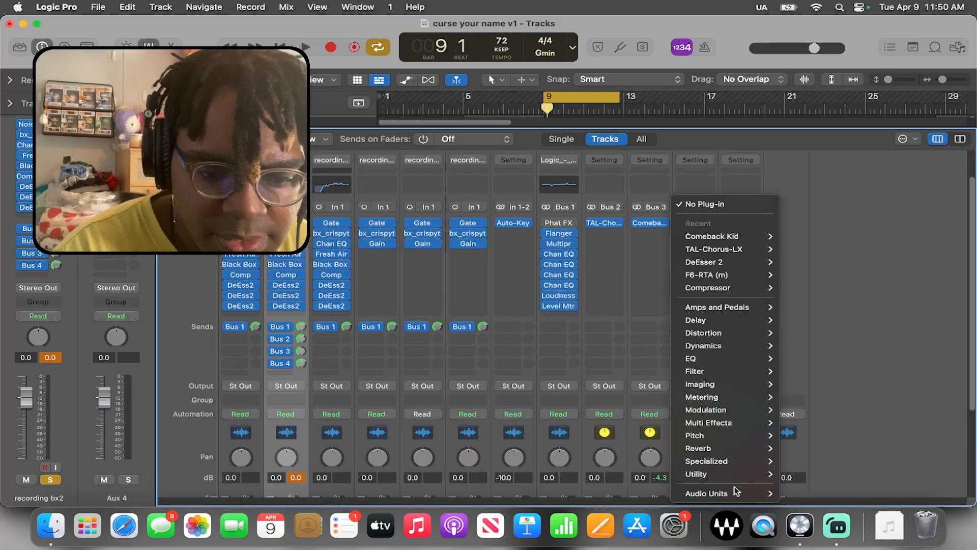
Insert a stereo iZotope Neoverb on Aux 4 and slightly lower the low-cut frequency of its Pre EQ
mouse_move(762, 493)
mouse_move(797, 493)
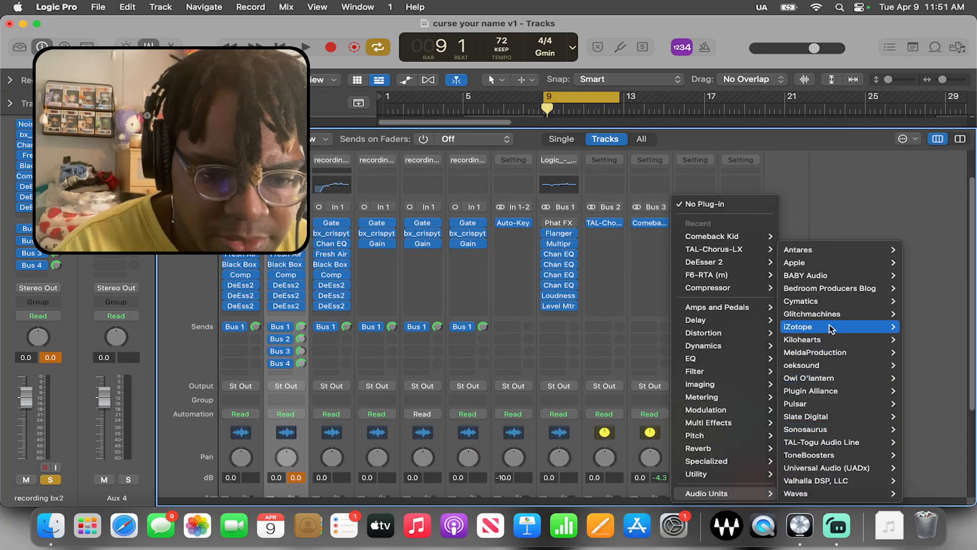
mouse_move(818, 327)
mouse_move(717, 255)
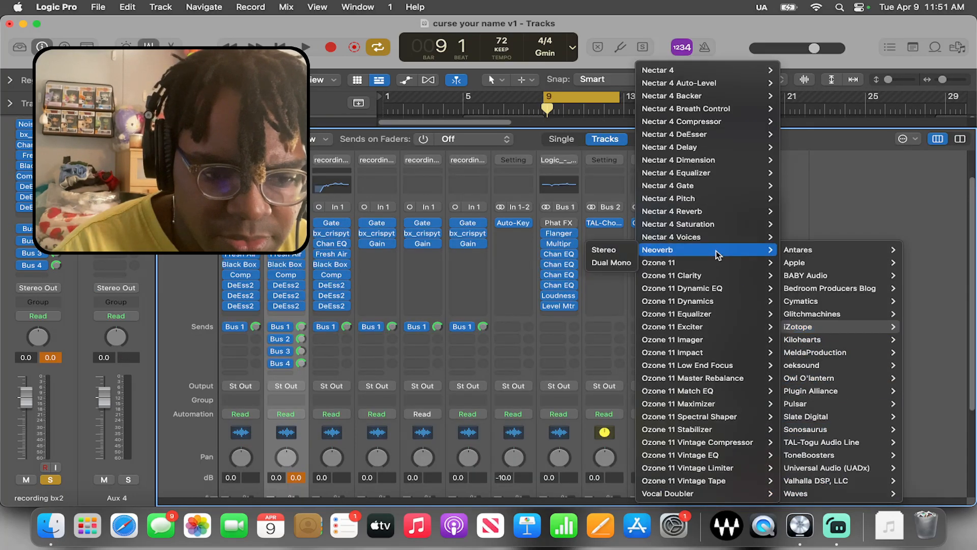
left_click(611, 250)
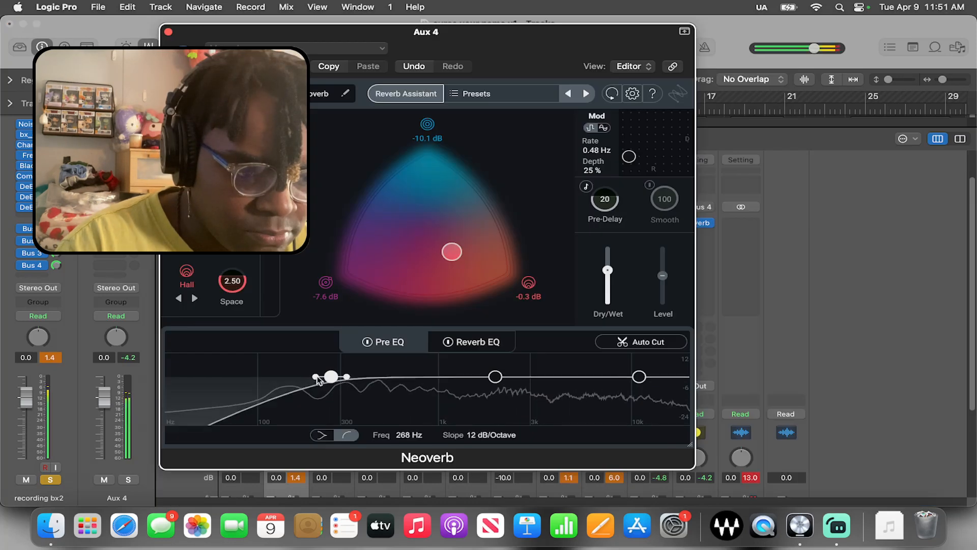
left_click_drag(331, 379, 321, 381)
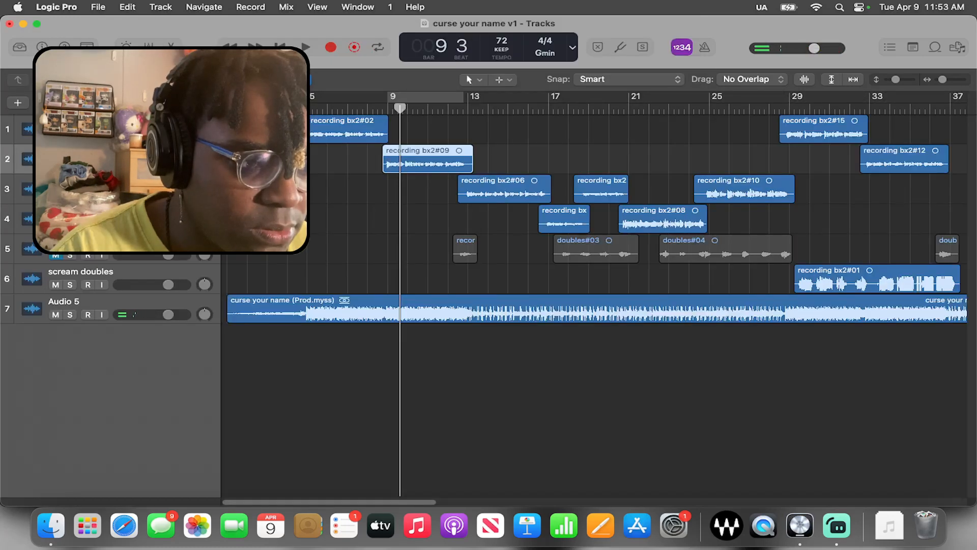
Add a Bus 5 send to the second recording bx2 track, below its Bus 4 send
key("ctrl+s")
key("x")
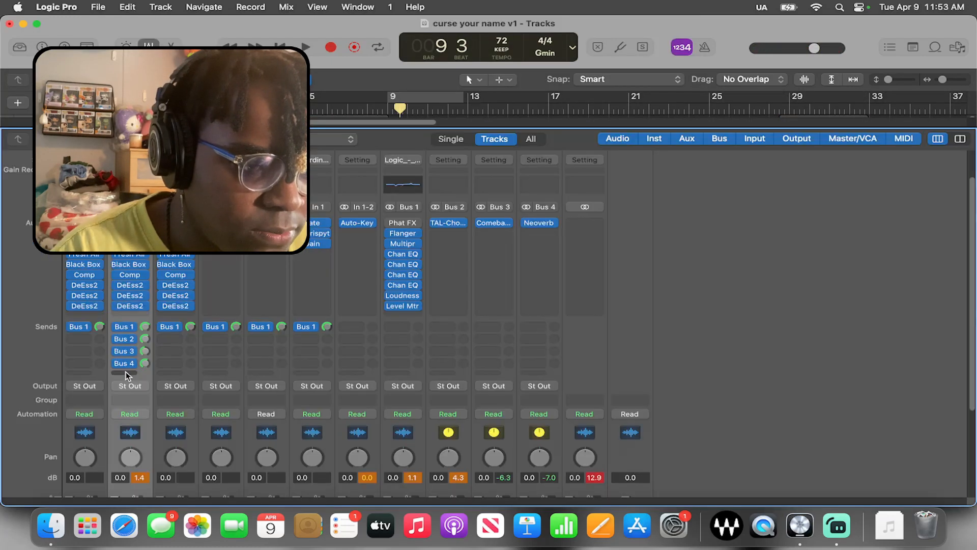
left_click(126, 371)
mouse_move(169, 392)
left_click(347, 64)
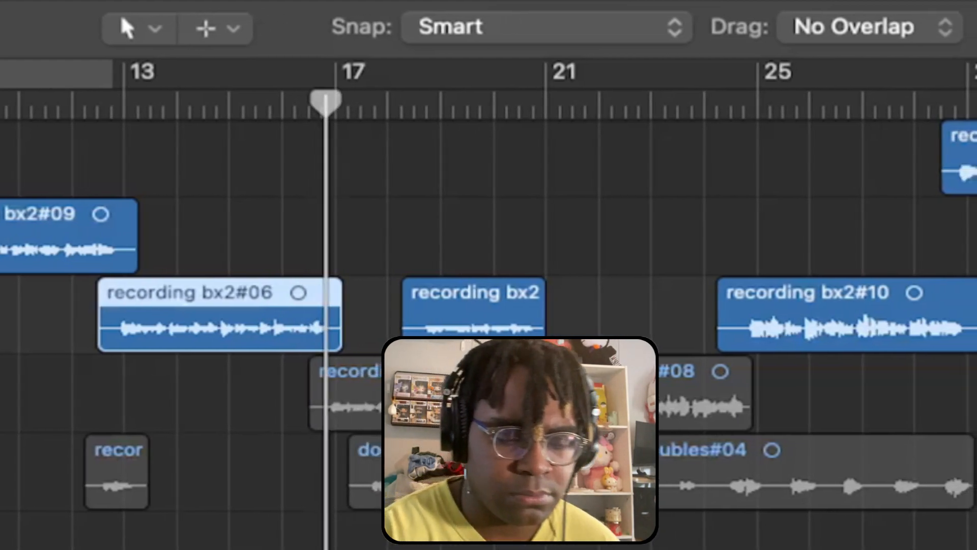
Move the Gain plug-in from the Auto-Key channel to the end of the scream doubles track's effects chain
key("x")
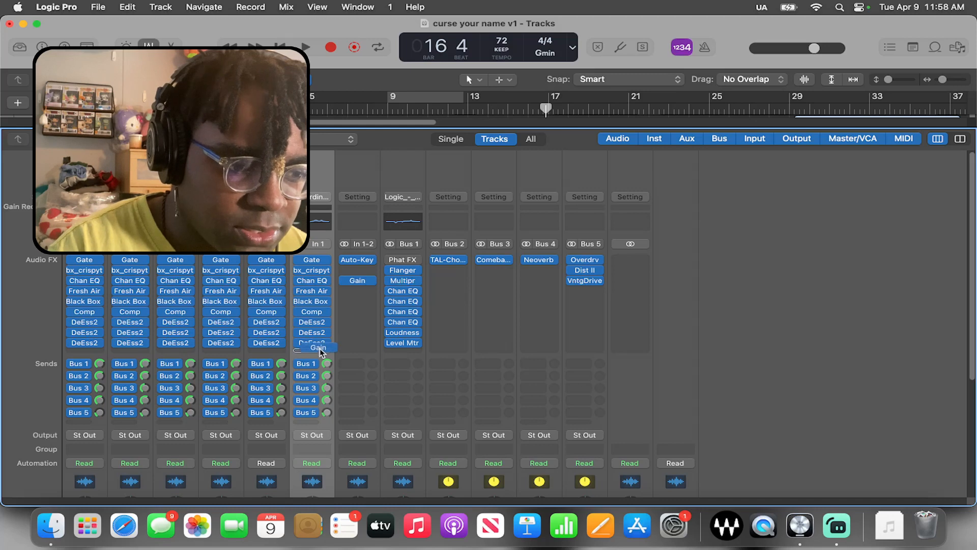
left_click_drag(320, 348, 318, 346)
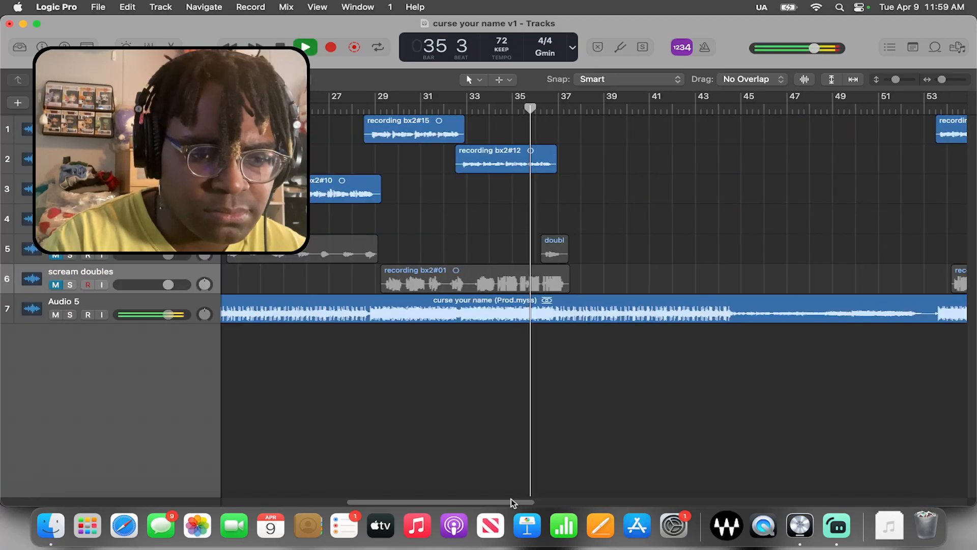
Stop playback near bar 37, place the playhead at bar 53 and play the final section
left_click_drag(511, 500, 524, 499)
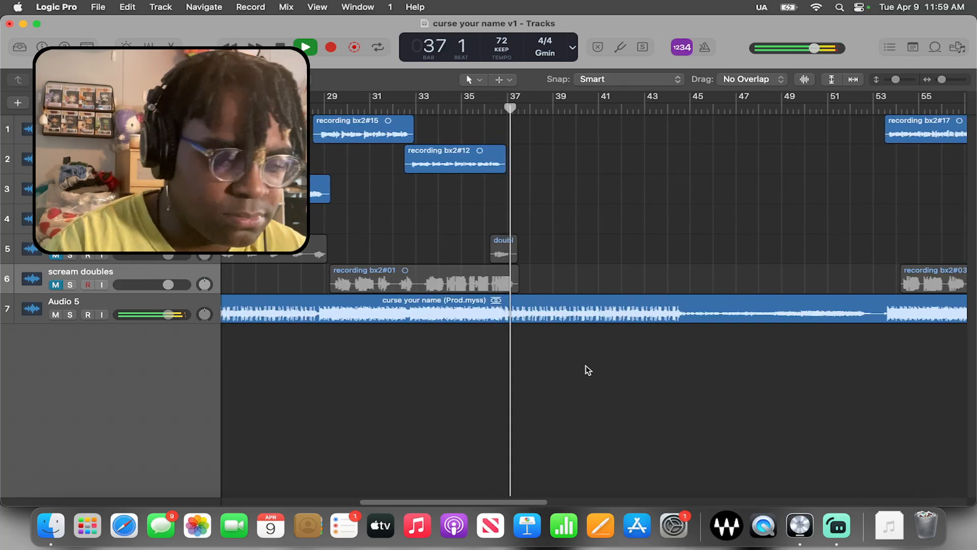
key("space")
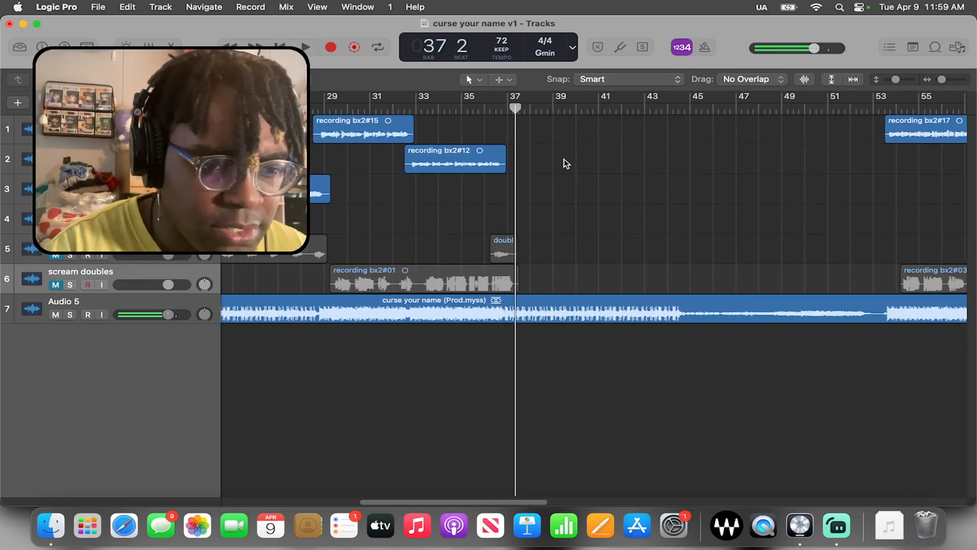
left_click_drag(518, 125, 840, 290)
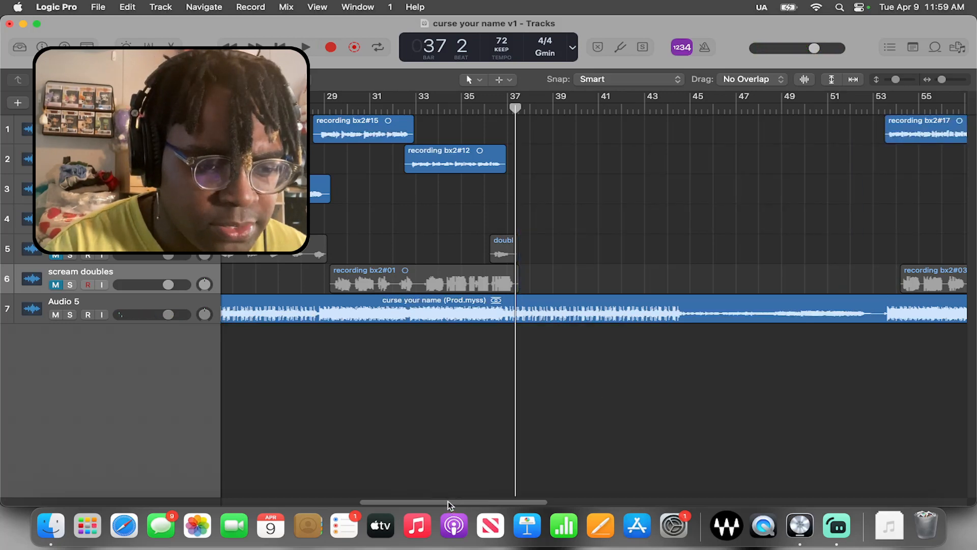
left_click_drag(450, 505, 562, 491)
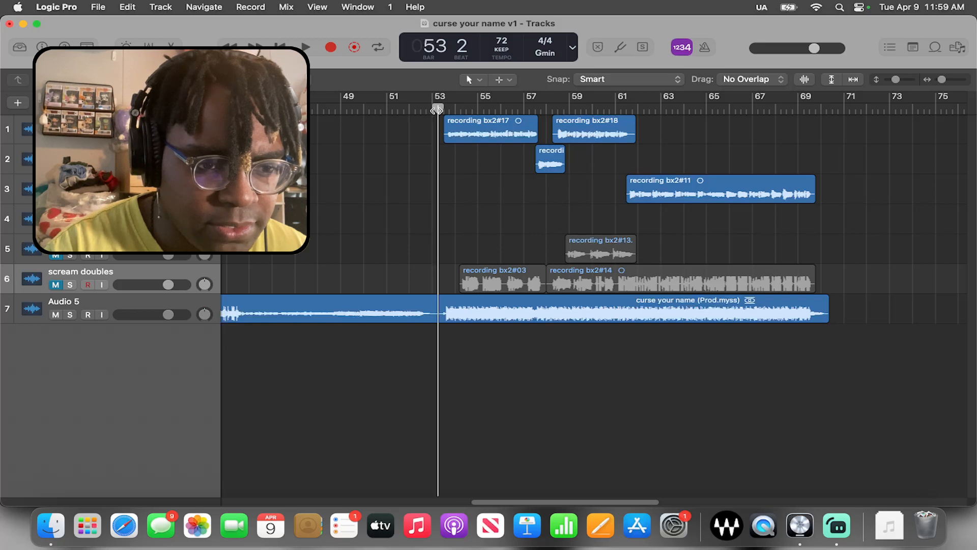
key("space")
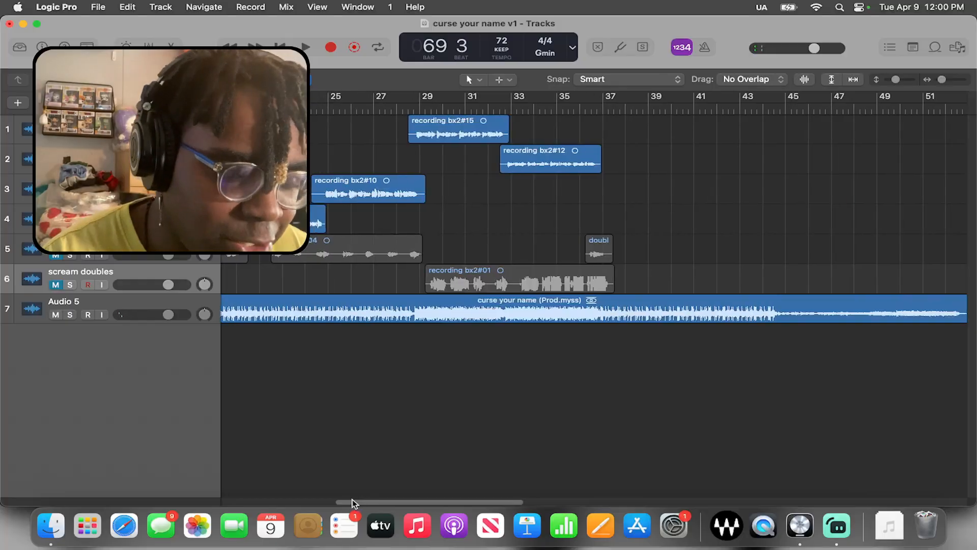
Check the bx_crispytuner settings on the doubles track and on the first recording bx2 track
left_click_drag(352, 499, 259, 502)
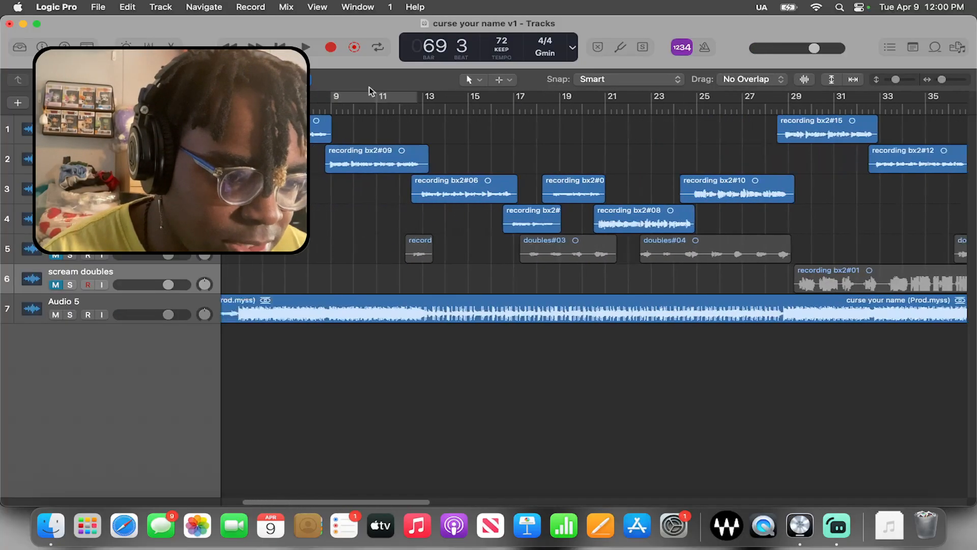
left_click_drag(351, 103, 543, 288)
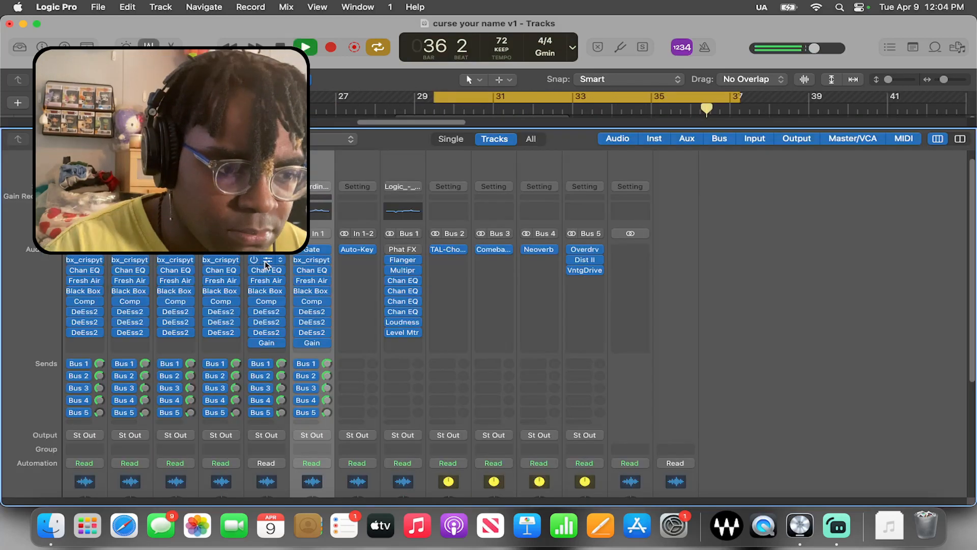
left_click(266, 259)
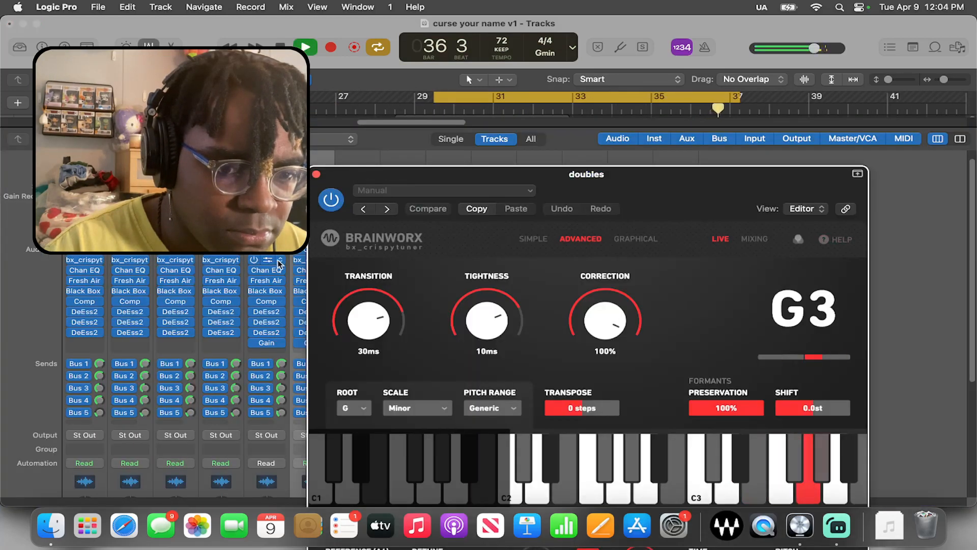
left_click(316, 174)
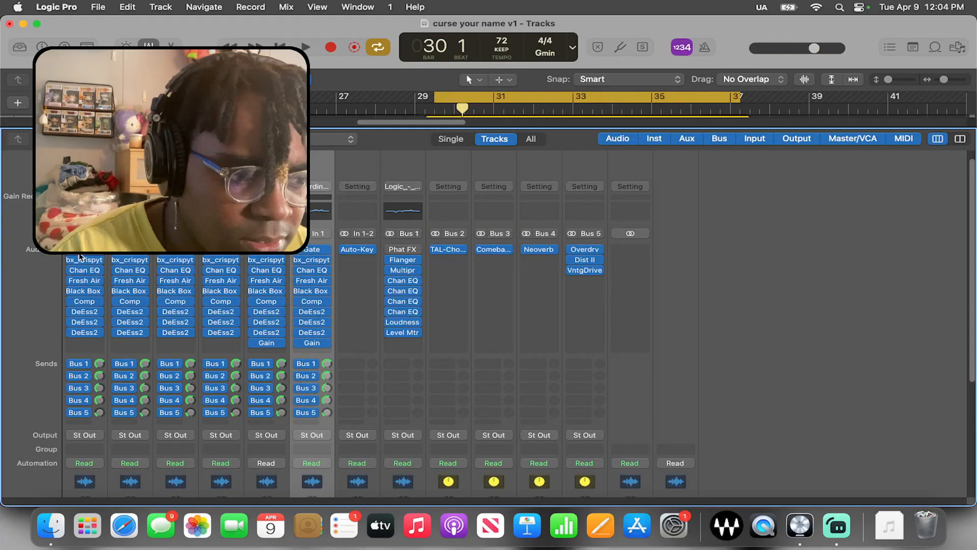
left_click(83, 261)
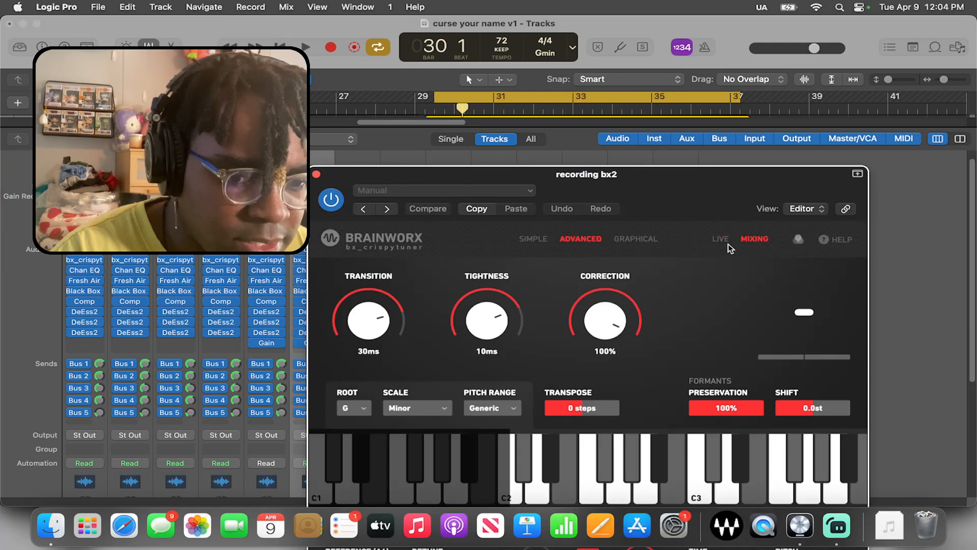
left_click(316, 174)
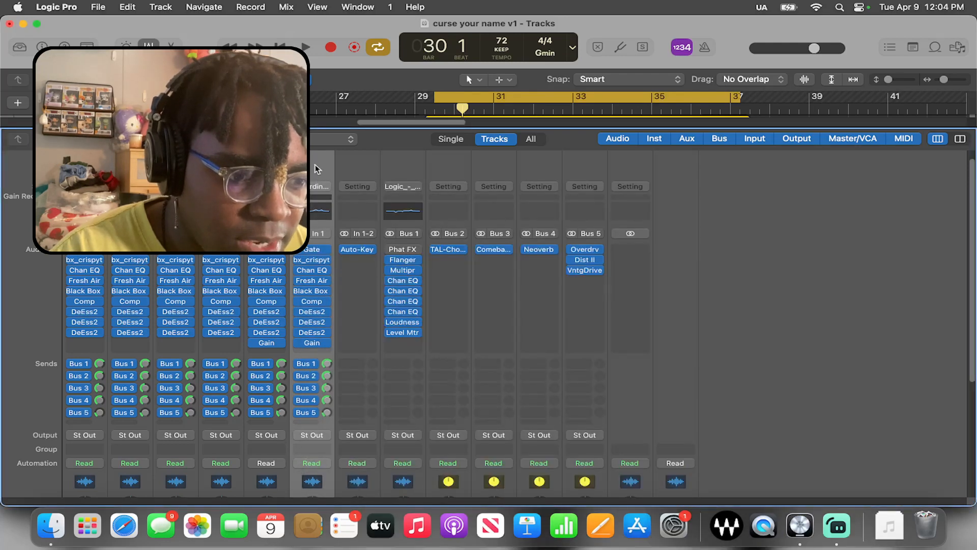
key("x")
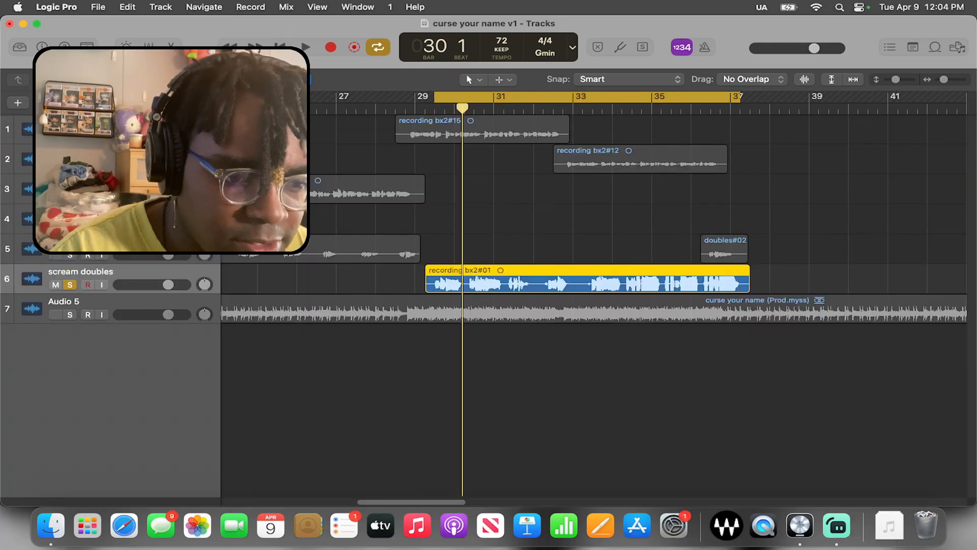
key("x")
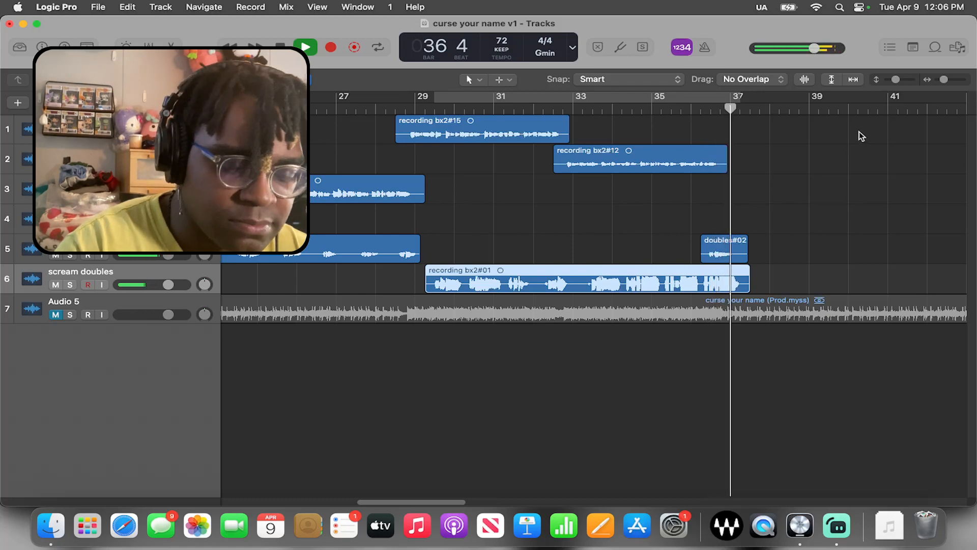
Play the vocals from bar 53 to the end with the beat muted, then stop playback
key("space")
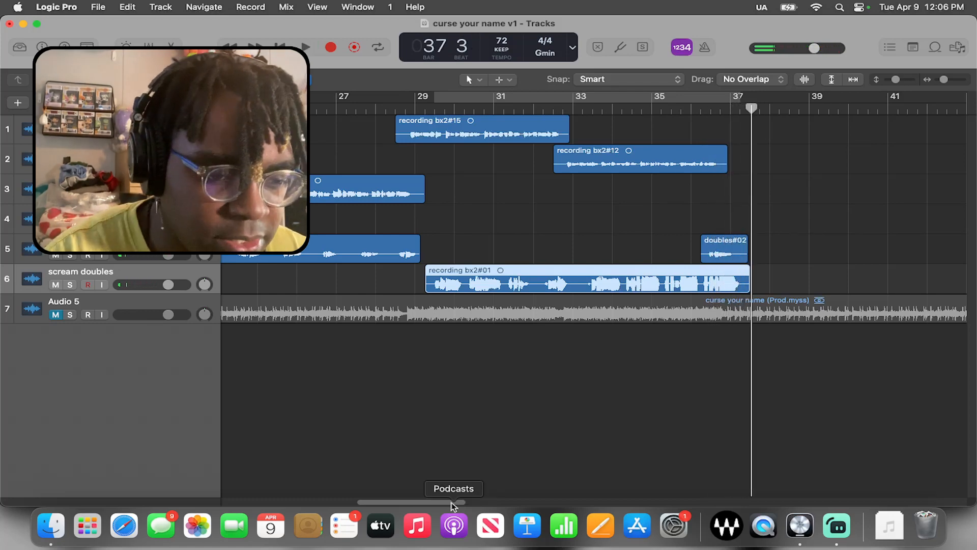
left_click_drag(450, 504, 530, 504)
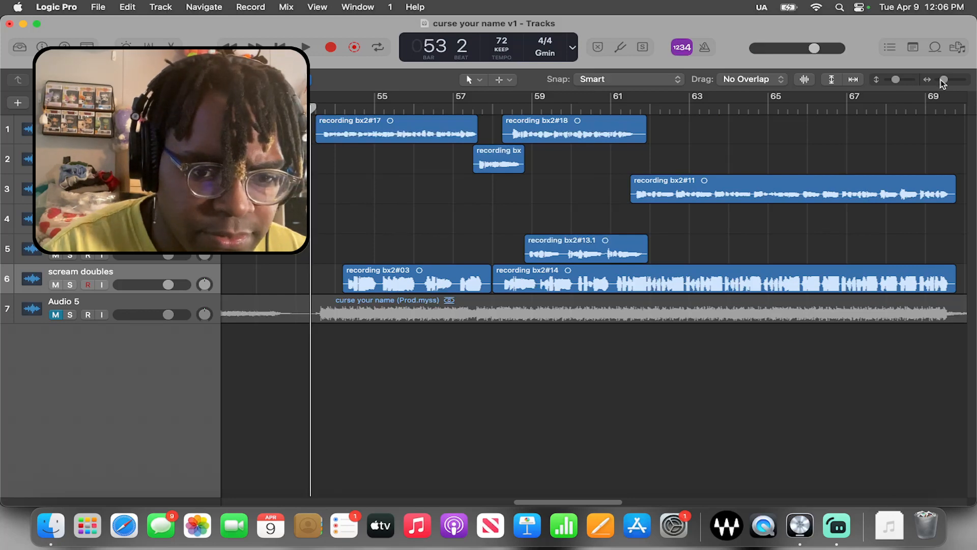
left_click_drag(943, 81, 942, 81)
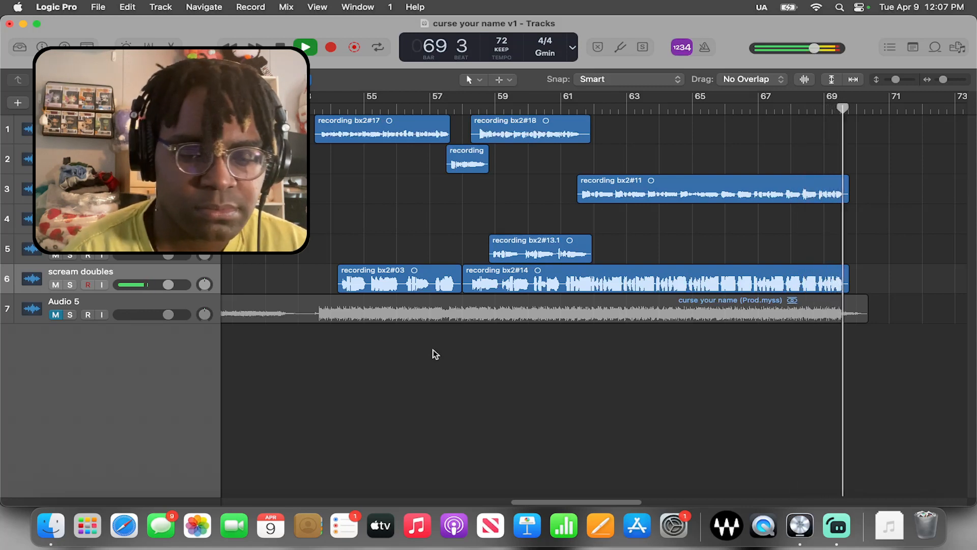
key("space")
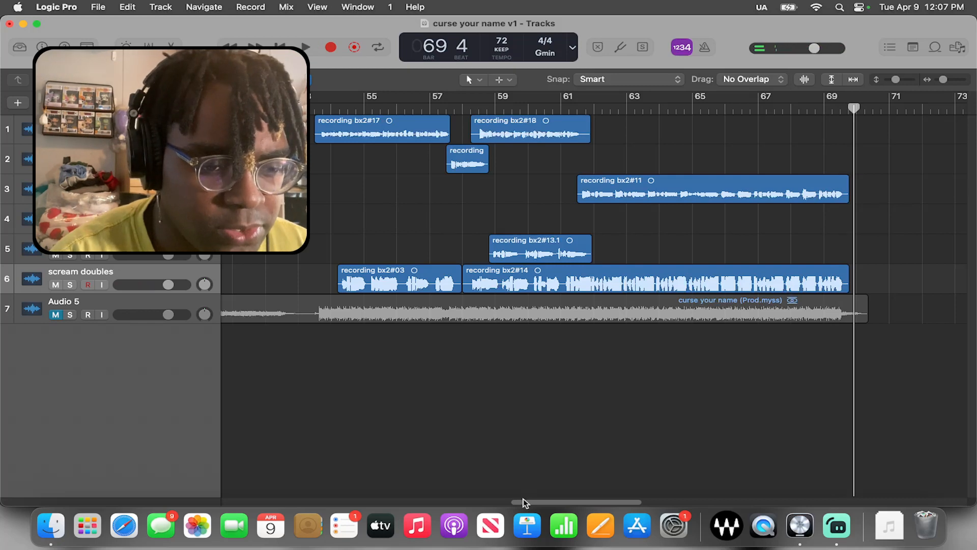
Unmute the Audio 5 beat track and return the playhead to the start of the project
left_click_drag(524, 499, 235, 498)
left_click(55, 314)
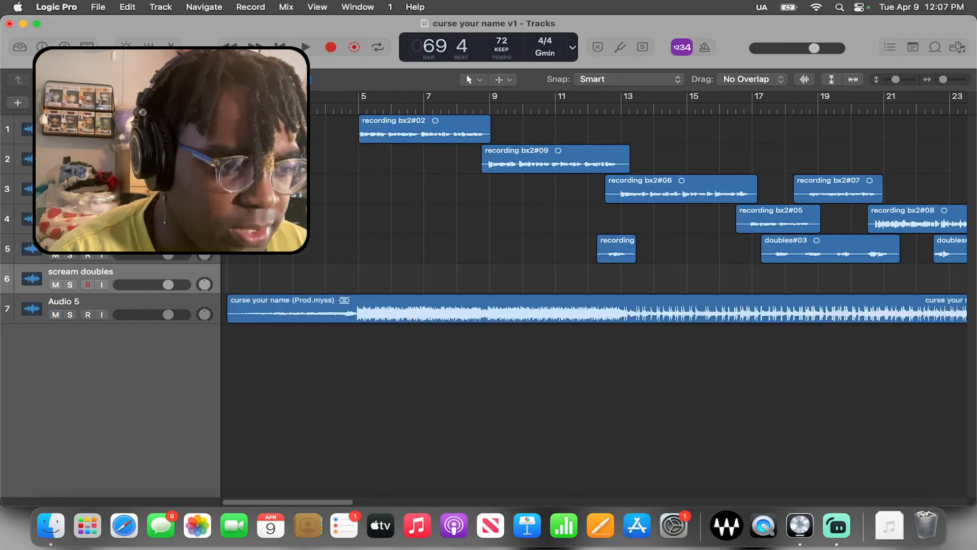
key("Return")
Review the Channel EQ and Fresh Air settings on the first recording bx2 track, closing each plug-in window
key("x")
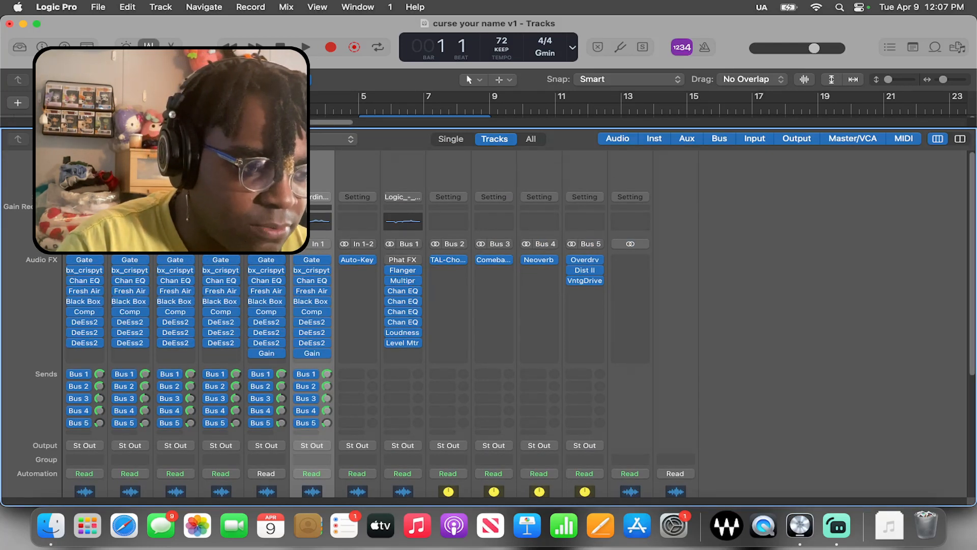
left_click(82, 282)
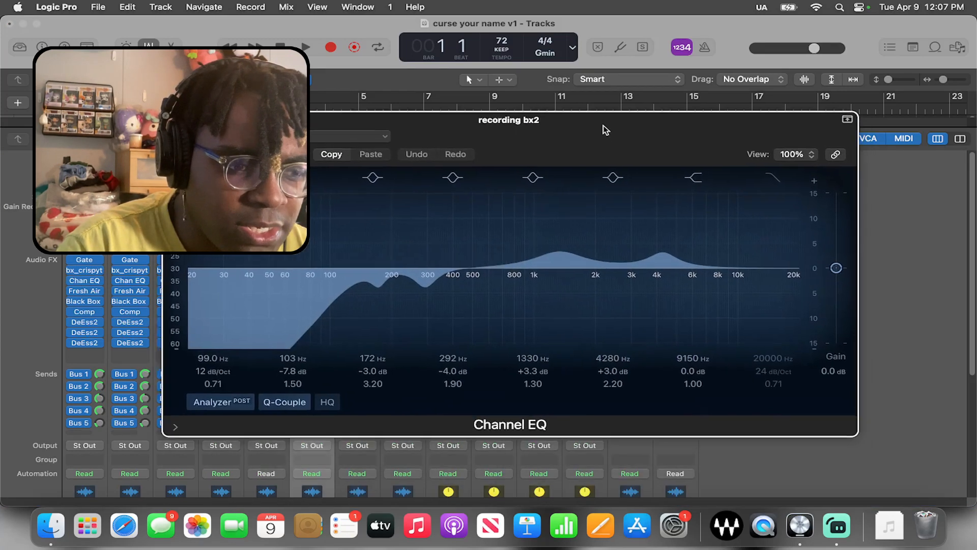
left_click_drag(606, 130, 602, 125)
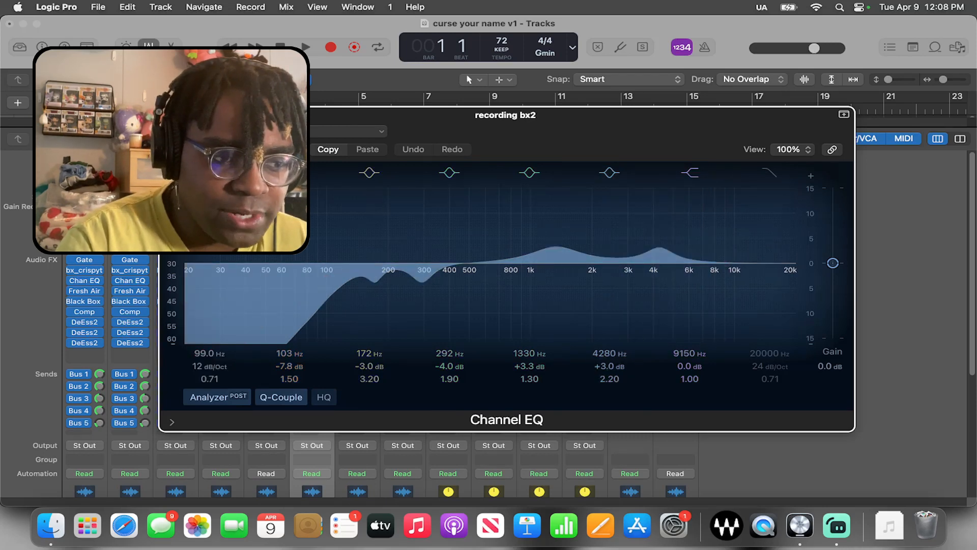
key("super+w")
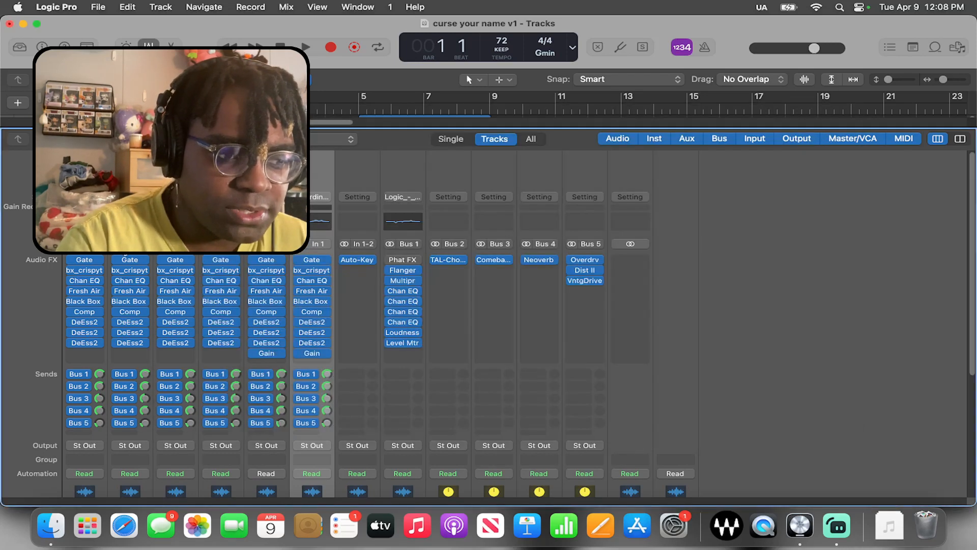
left_click(85, 291)
left_click_drag(556, 178, 469, 53)
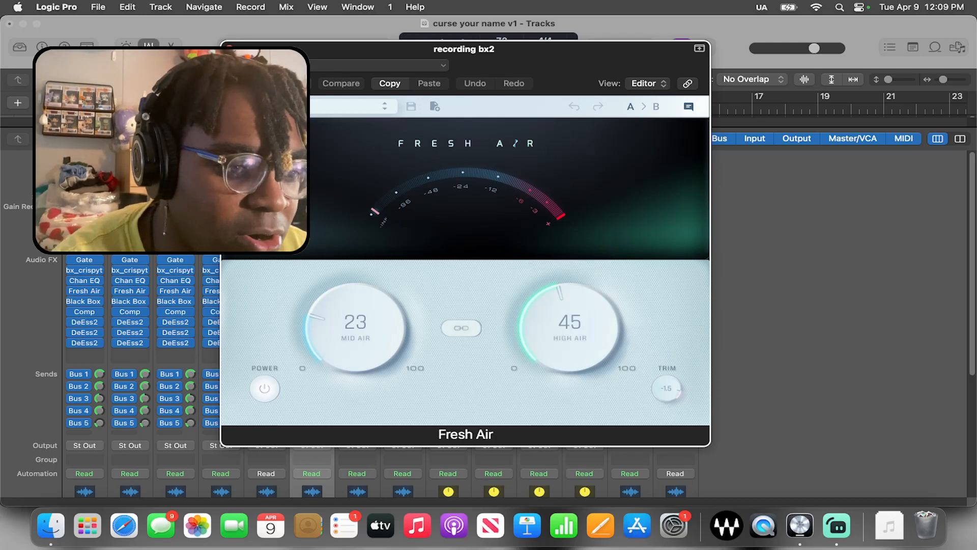
key("super+w")
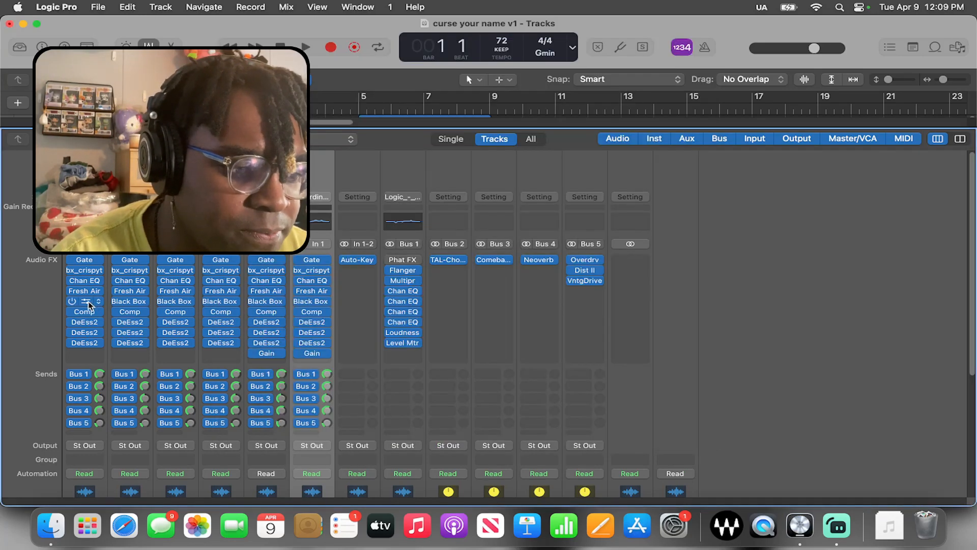
Review the first recording bx2 track's Black Box HG-2 saturation settings, including Triode and Output, and close the plug-in
left_click(84, 303)
left_click_drag(683, 195, 521, 130)
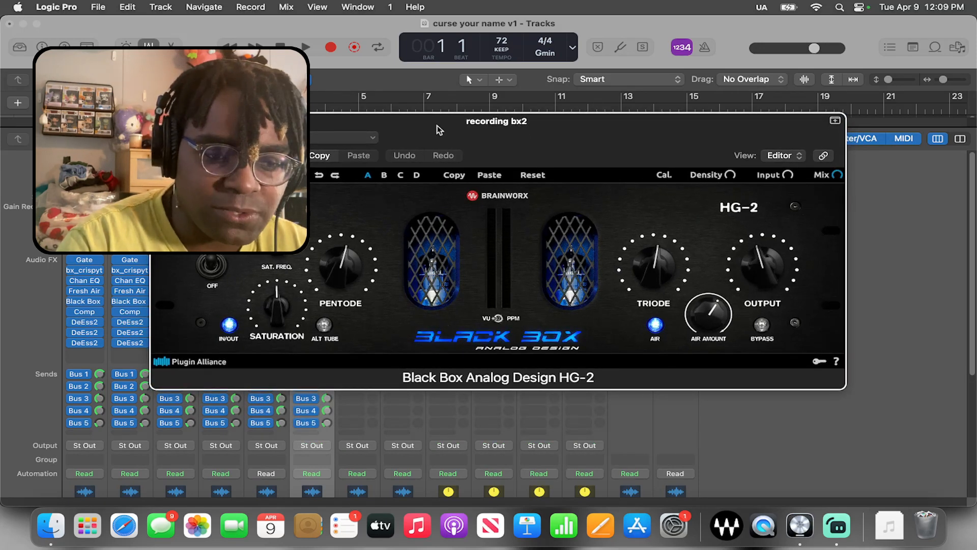
left_click_drag(440, 130, 466, 120)
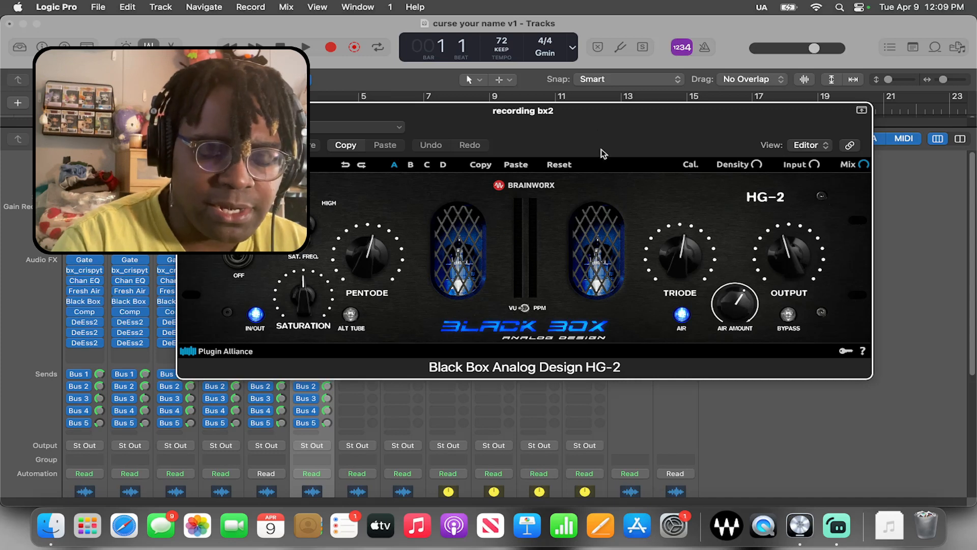
left_click_drag(520, 123, 516, 111)
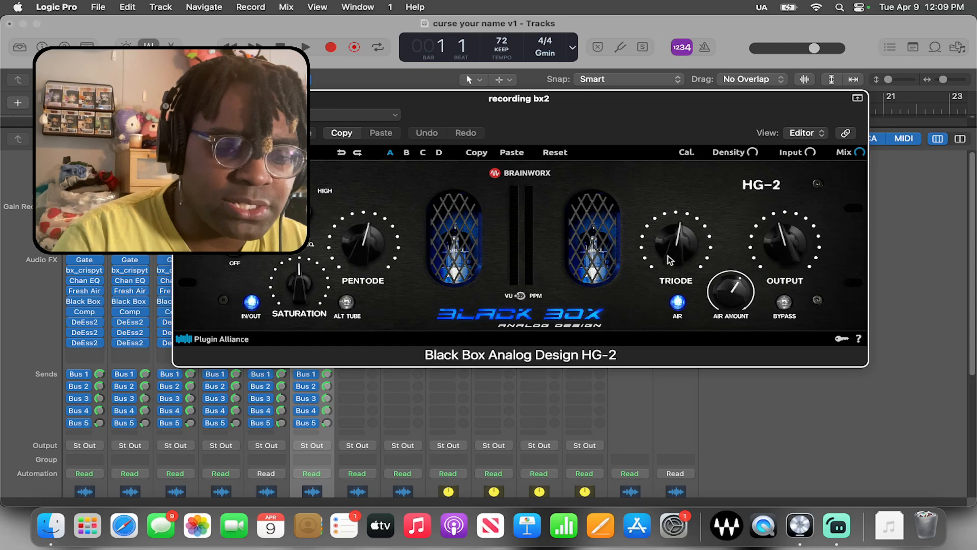
left_click(792, 258)
left_click(792, 256)
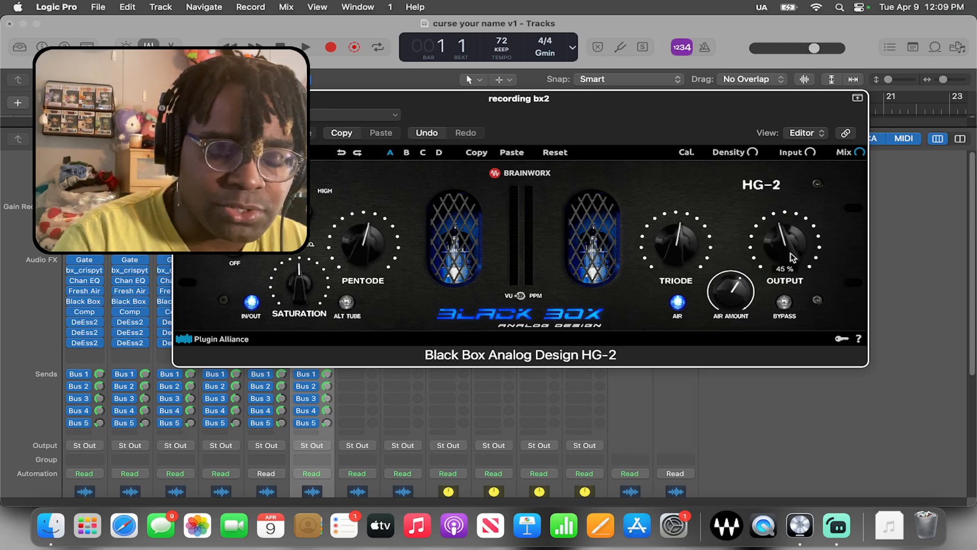
left_click(680, 245)
mouse_move(681, 247)
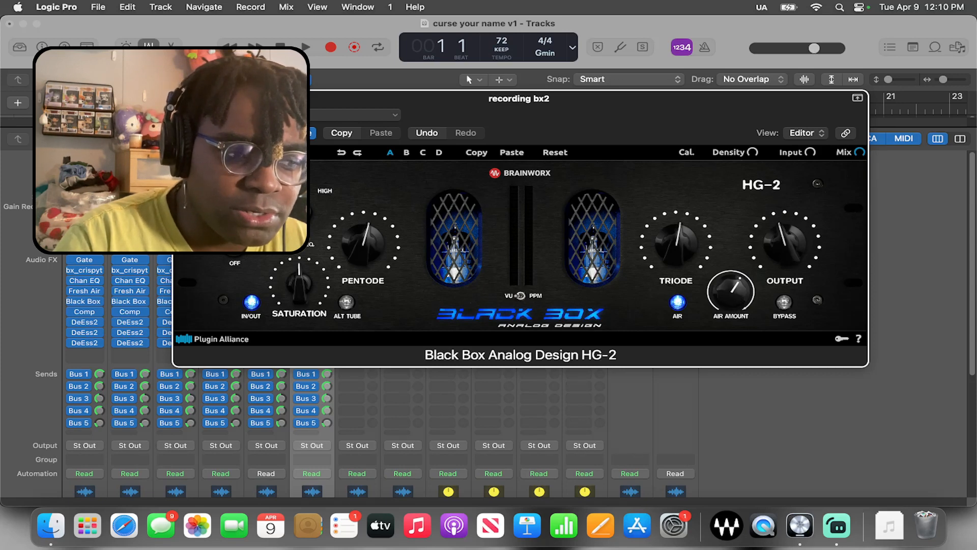
left_click(181, 98)
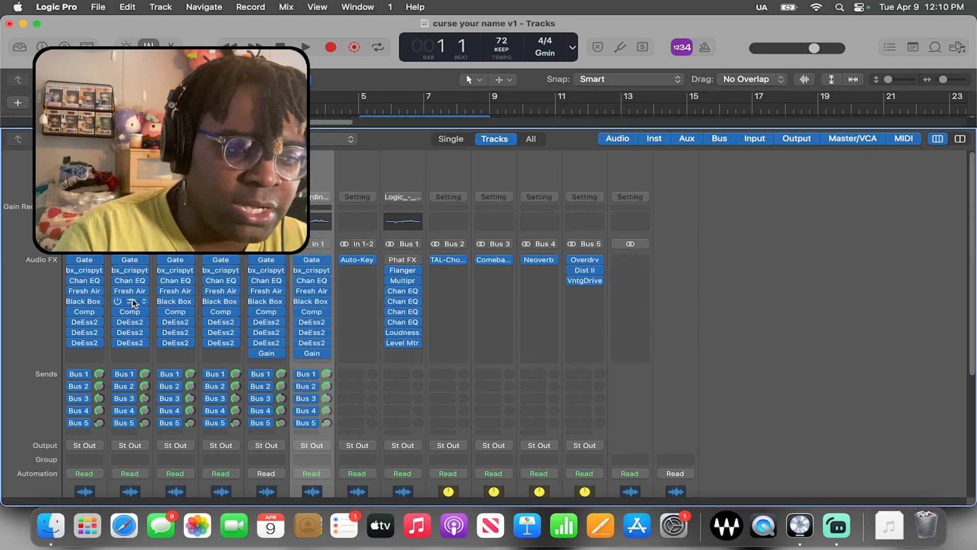
Review the Compressor settings on the first recording bx2 track, close it and select the Bus 2 channel strip
left_click(94, 313)
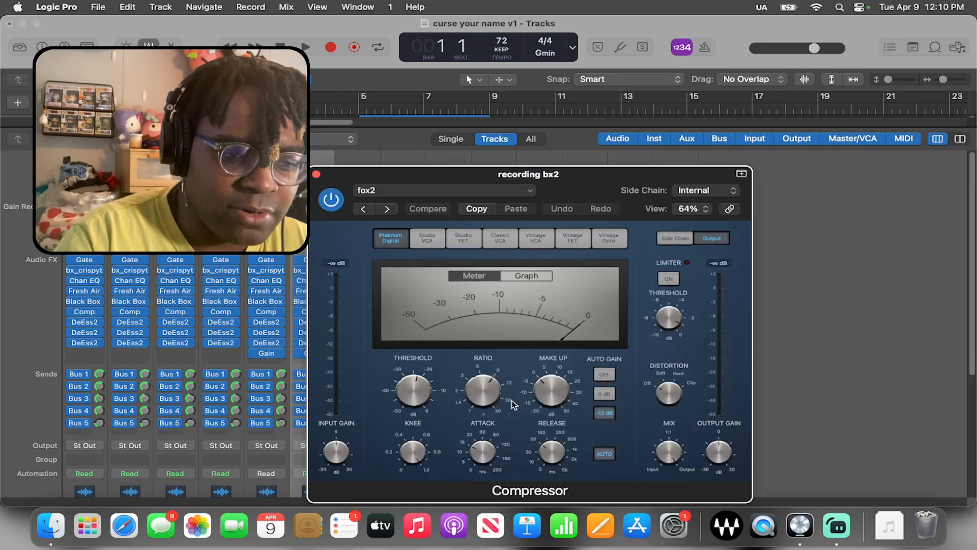
left_click(316, 174)
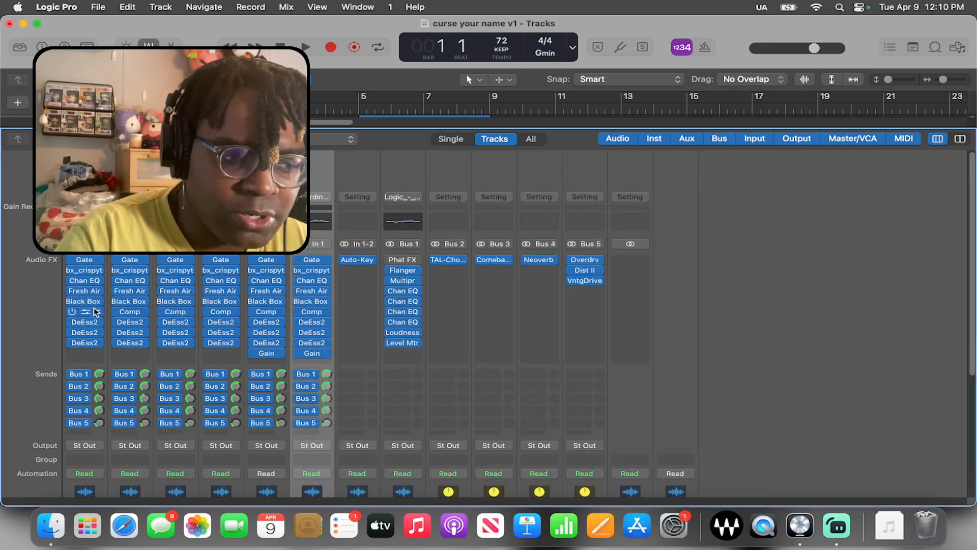
left_click(460, 166)
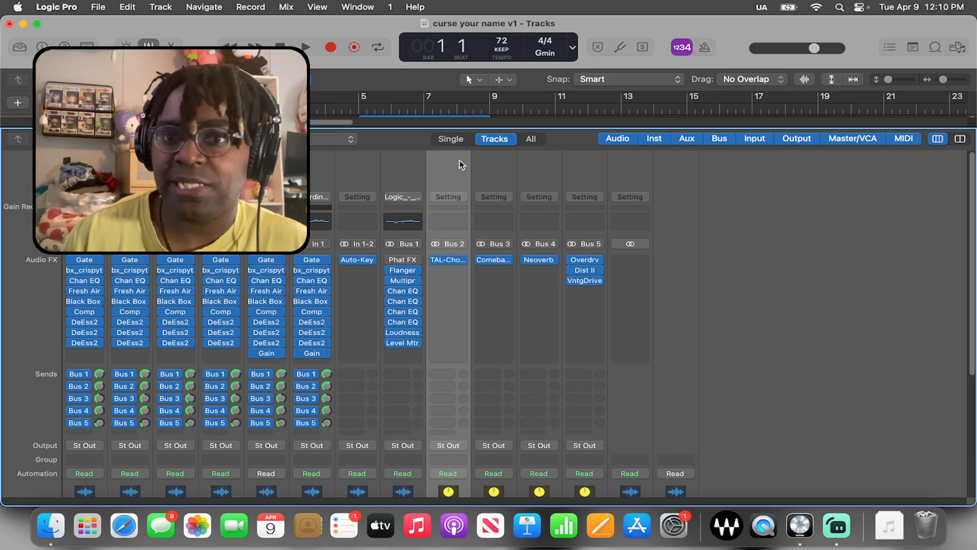
Review the Comeback Kid delay on Bus 3 and the TAL-Chorus-LX chorus on Bus 2, closing each plug-in window
left_click(477, 166)
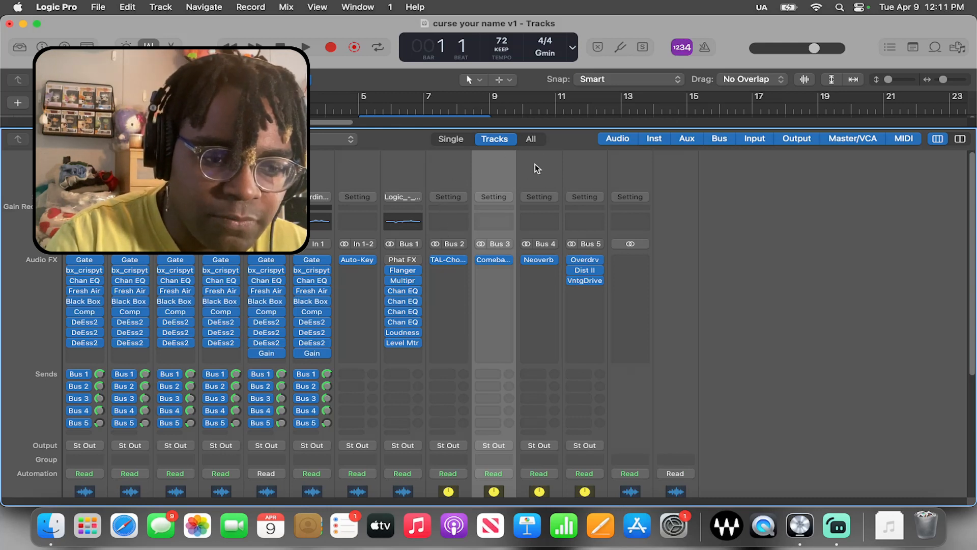
left_click(494, 261)
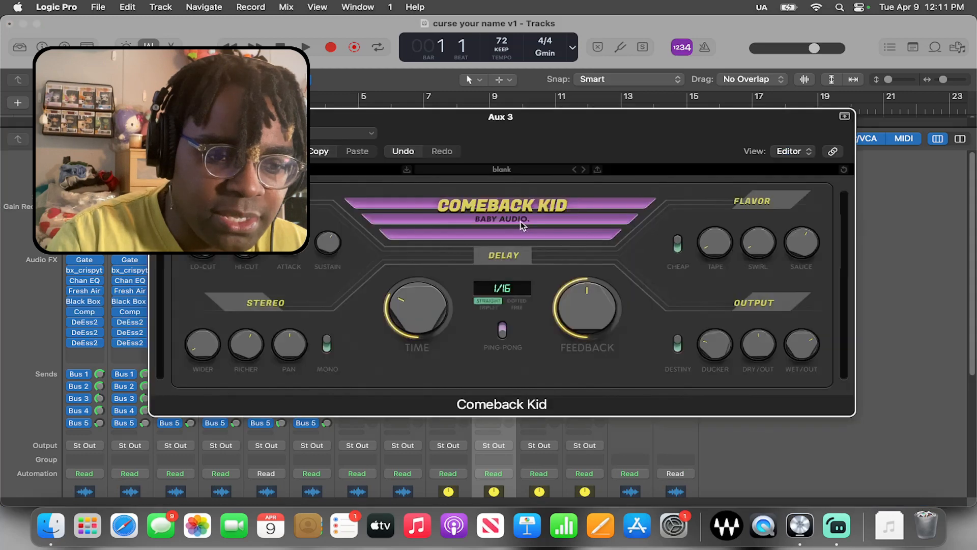
left_click(158, 118)
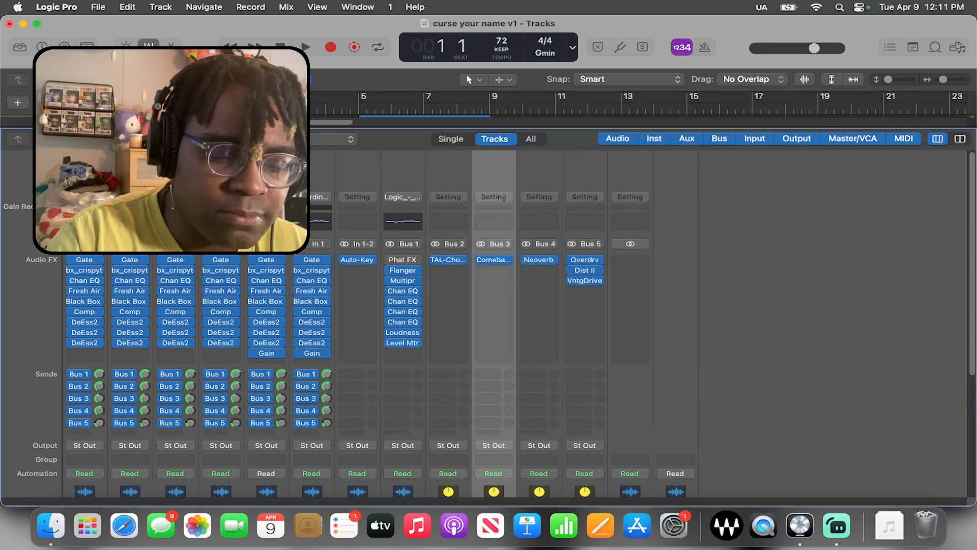
left_click(448, 260)
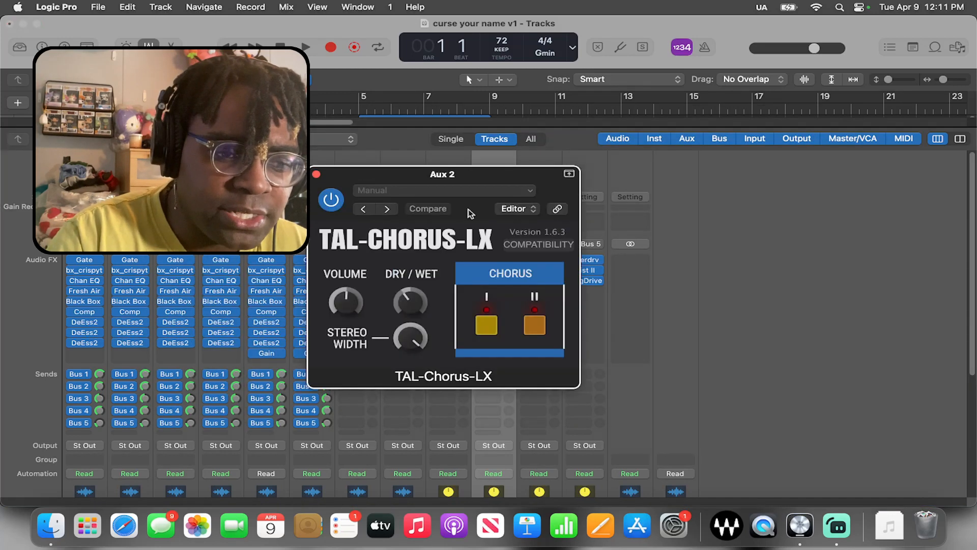
left_click(316, 174)
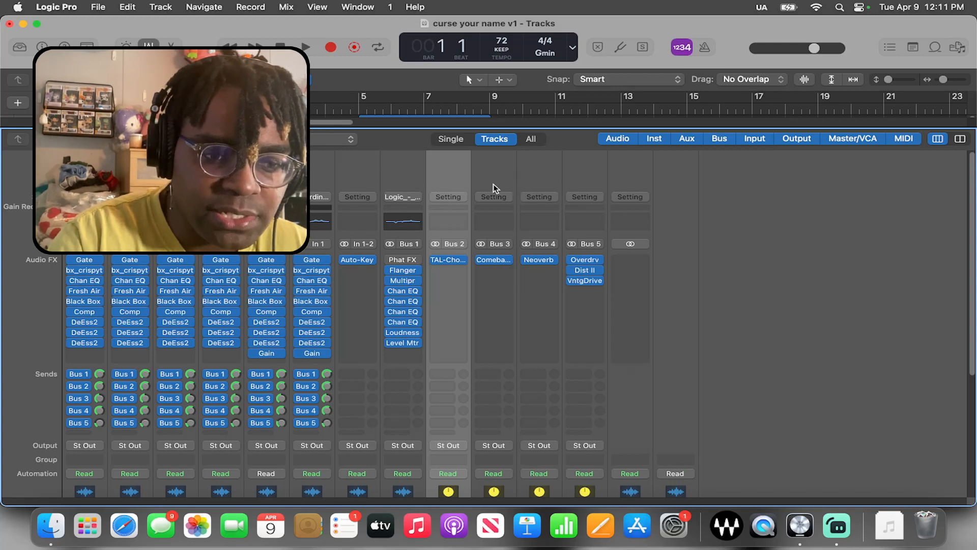
Review the Neoverb reverb settings on Bus 4, close the plug-in and select the Bus 5 channel strip with the distortion effects
left_click(532, 176)
left_click(539, 261)
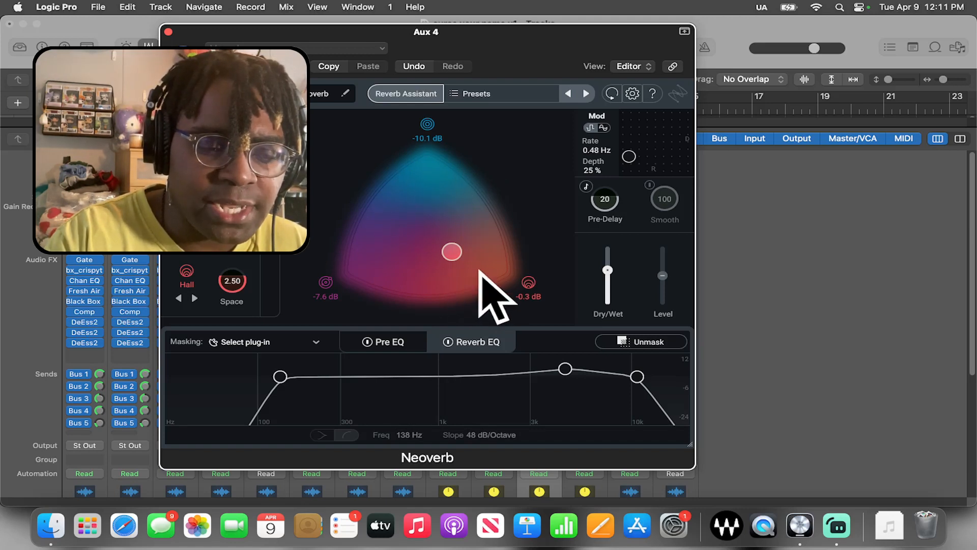
left_click(168, 32)
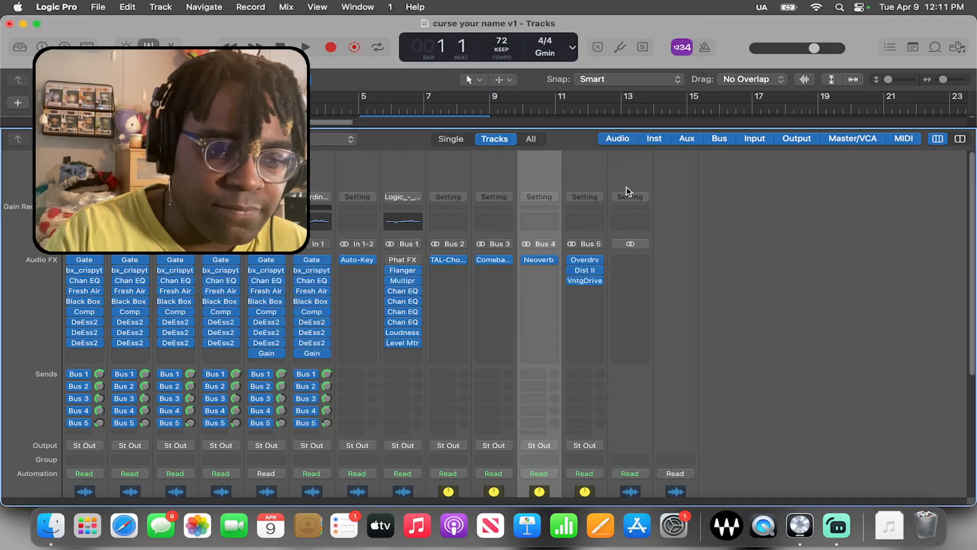
left_click(579, 173)
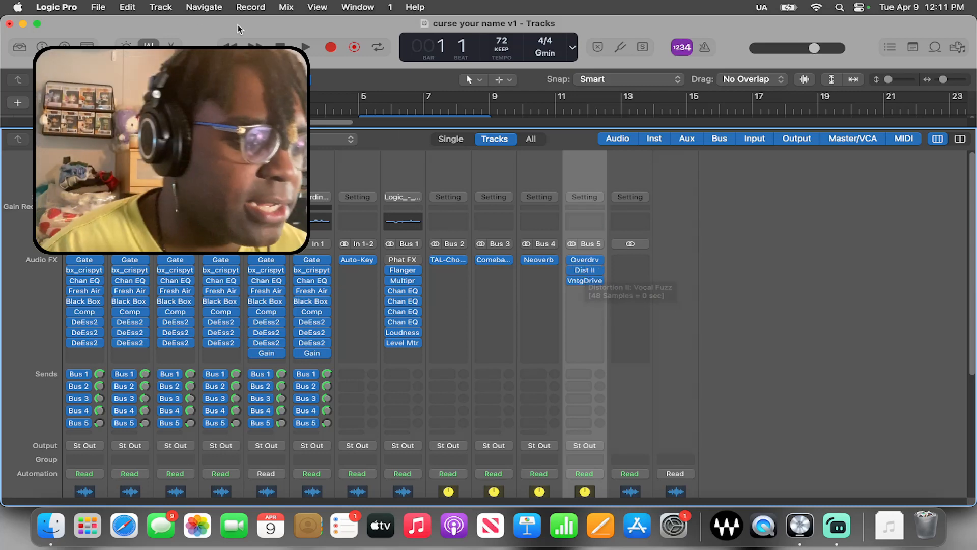
Play the finished mix from the start with the timeline zoomed out, checking the mixer briefly before returning to the arrangement
key("x")
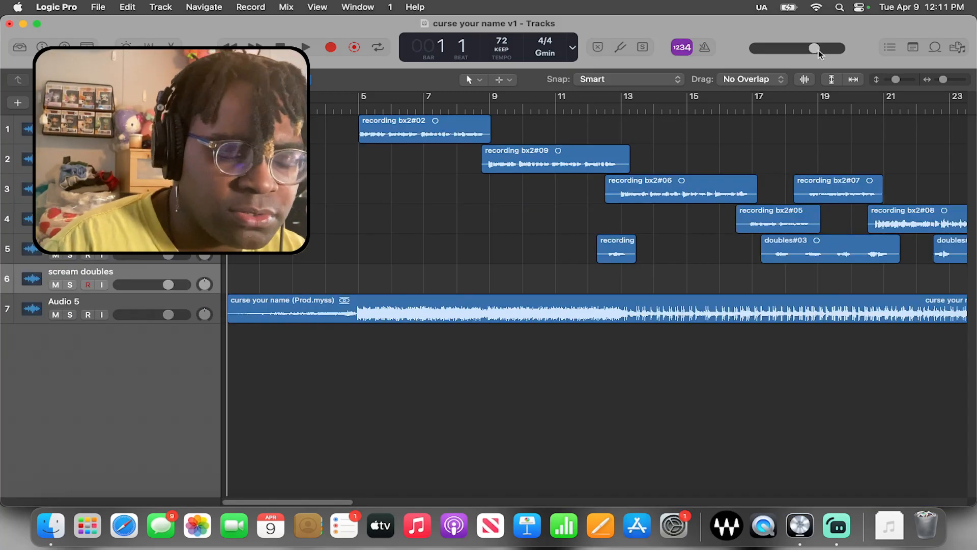
left_click_drag(943, 80, 939, 80)
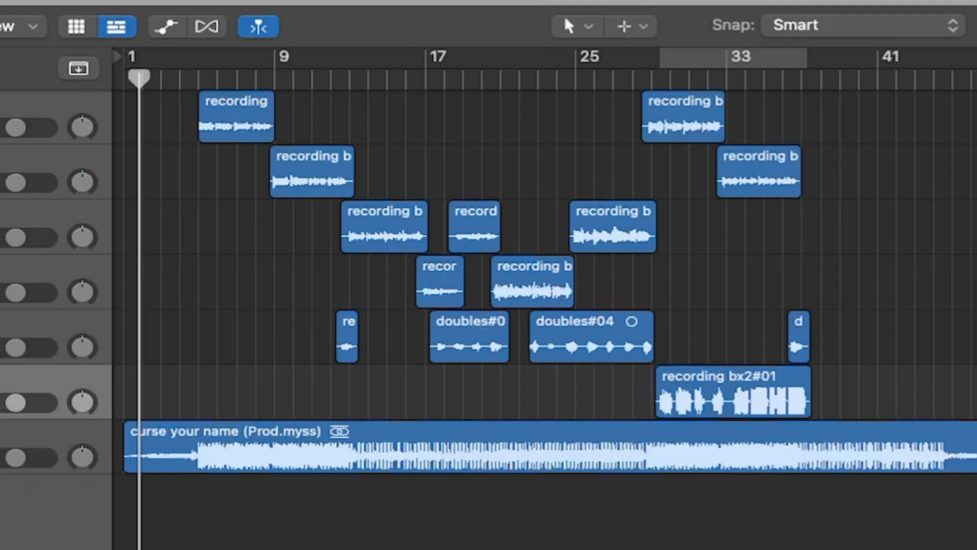
key("x")
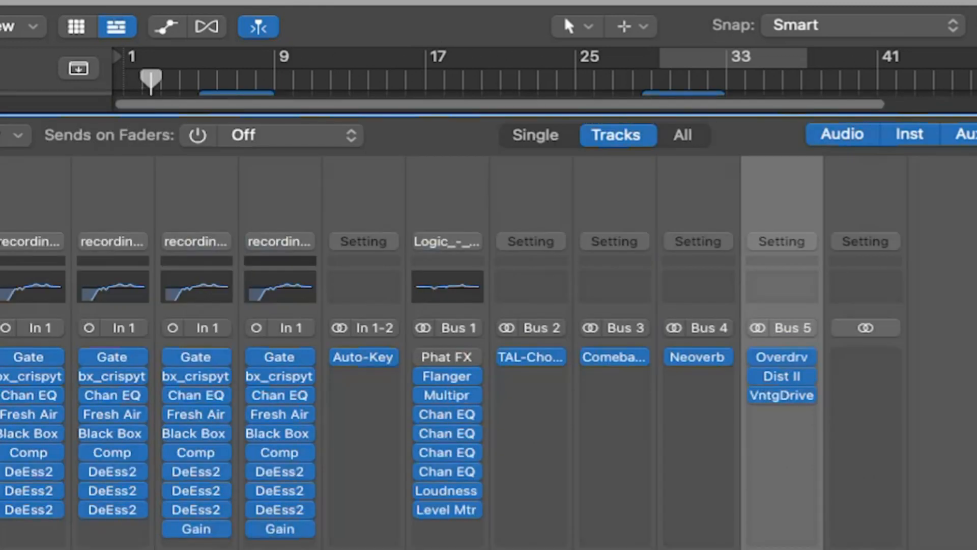
key("x")
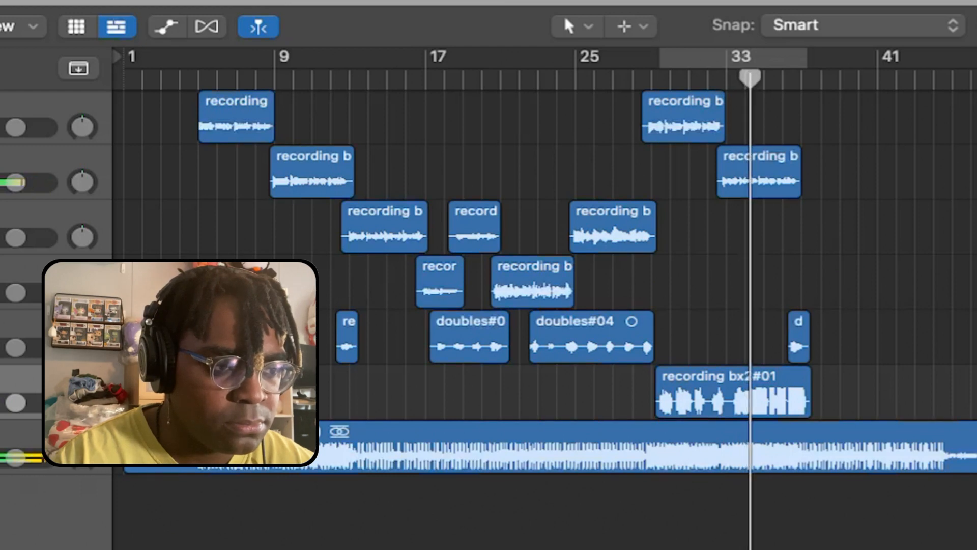
Close the open plug-in window and follow the mix playback along the timeline to the final vocal section at bar 53
key("i")
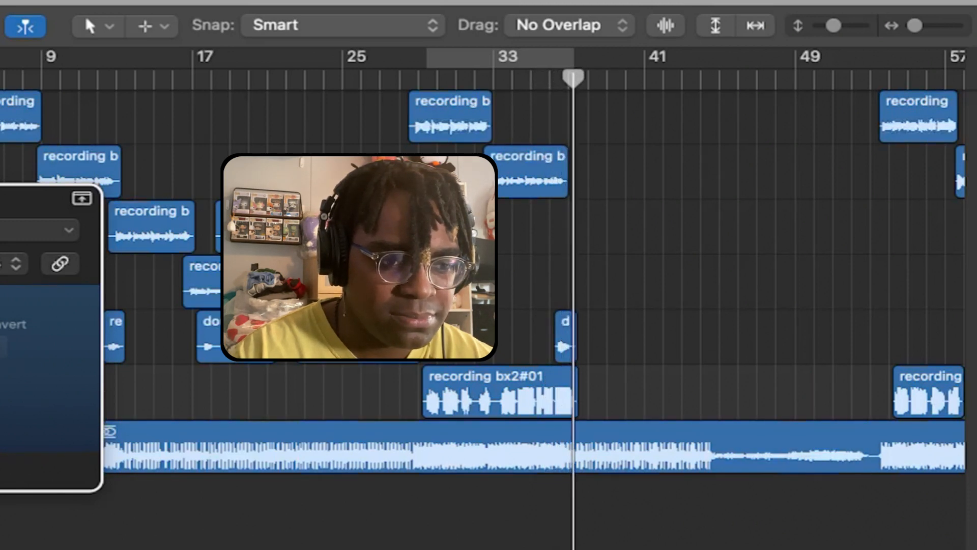
key("super+w")
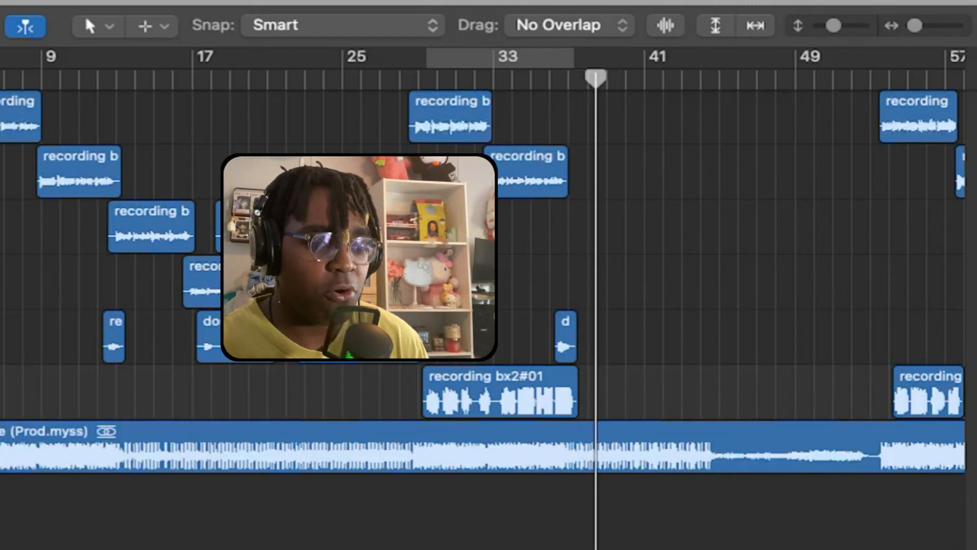
scroll(484, 298, "right", 5)
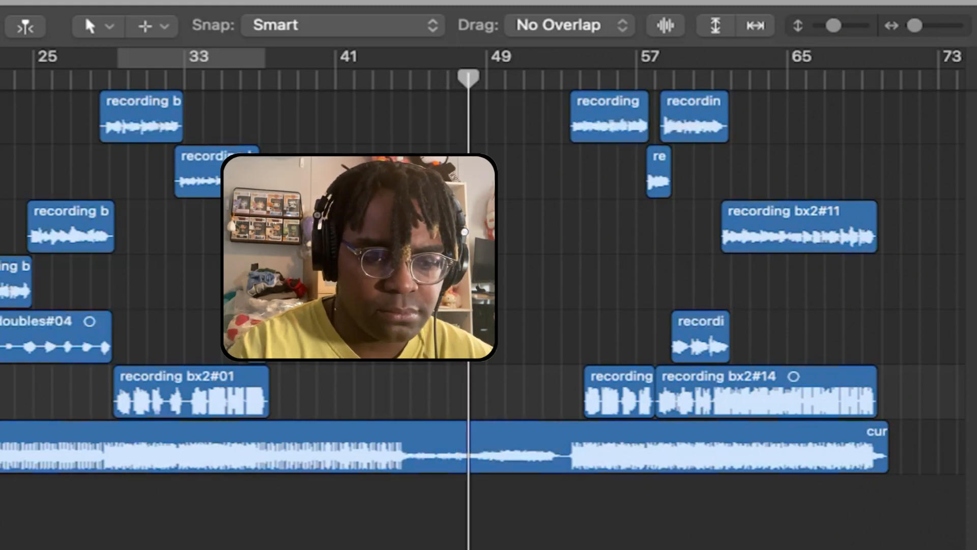
scroll(482, 298, "right", 5)
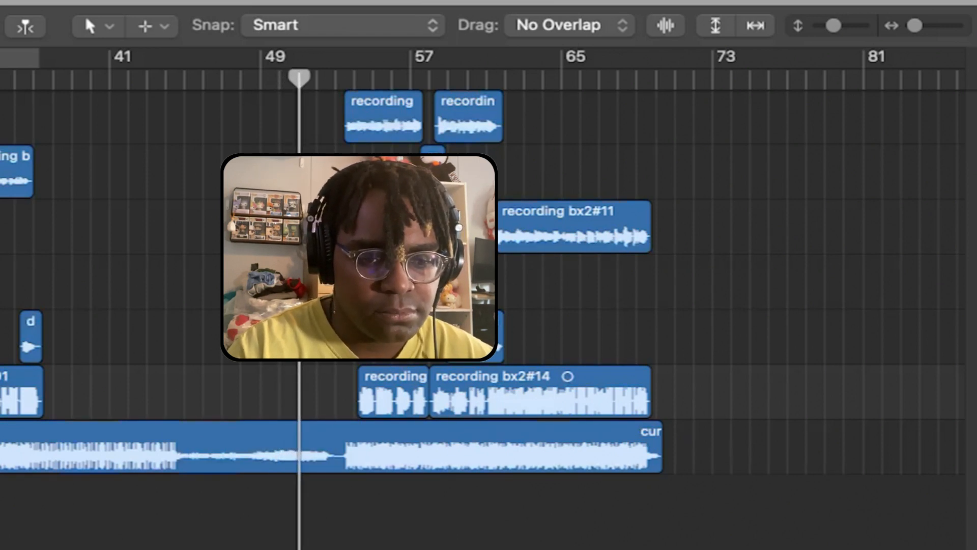
scroll(481, 298, "right", 5)
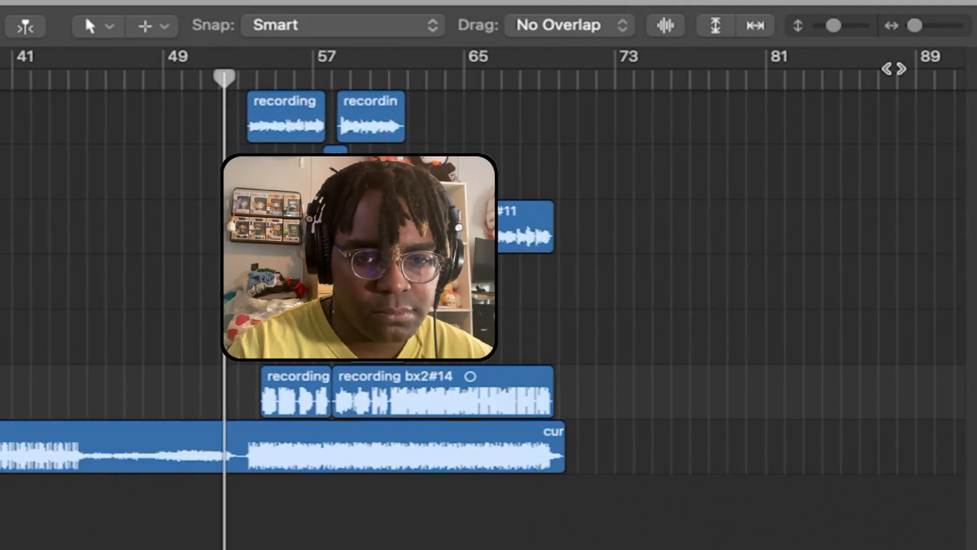
left_click_drag(914, 28, 923, 31)
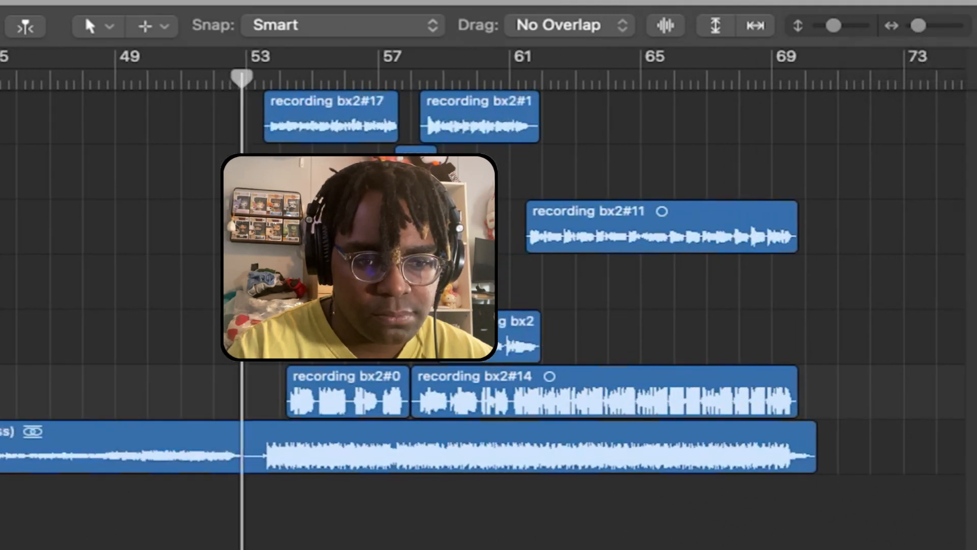
scroll(484, 305, "right", 8)
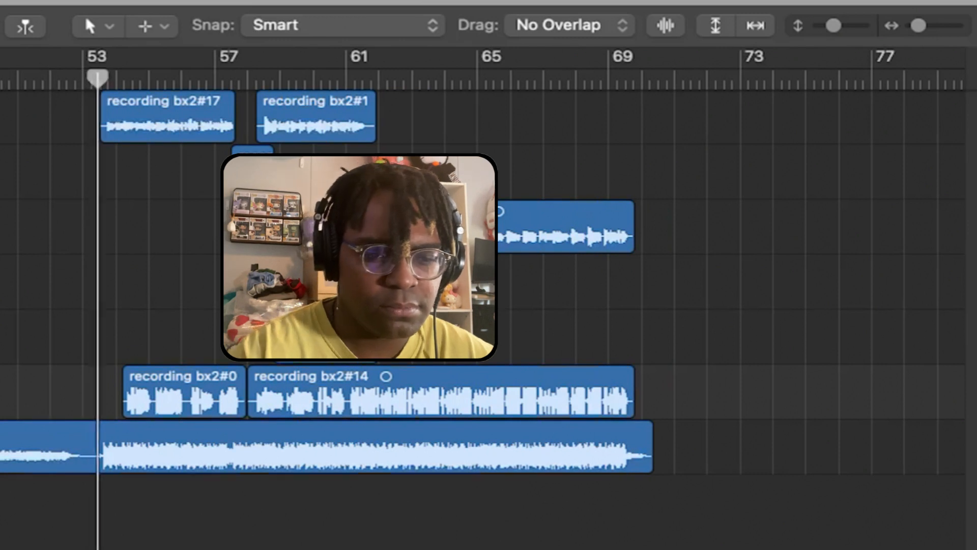